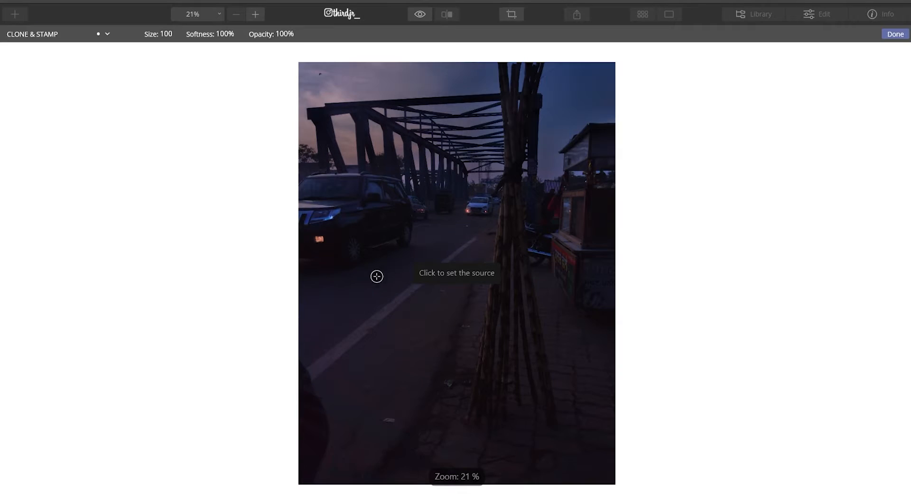
Clone road texture over the dark shape at the photo's lower-left edge and apply the Clone & Stamp edit.
click(328, 361)
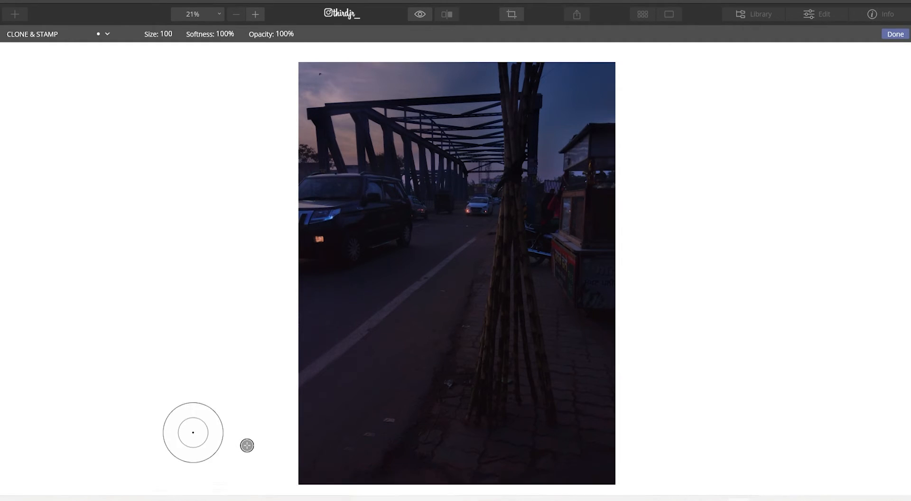
click(902, 35)
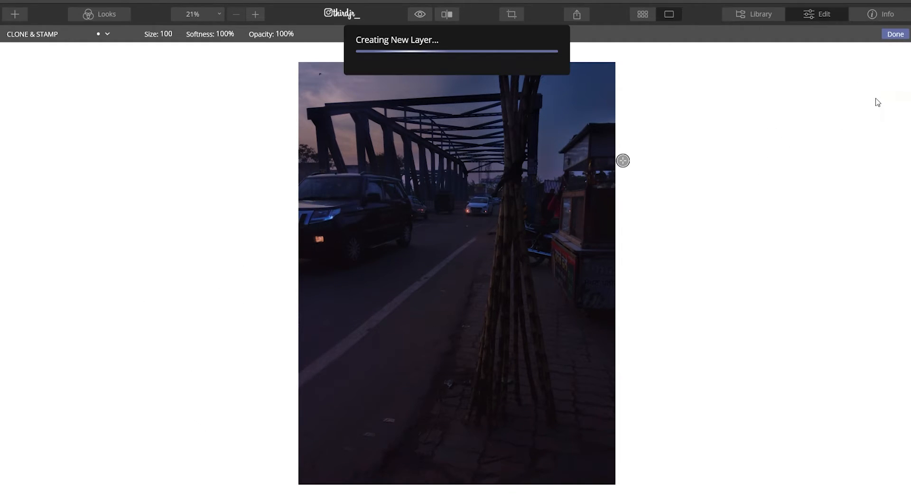
In the Light settings, set Temperature to 11, Exposure to 0.17, Smart Contrast to 20 and Shadows to -12.
click(901, 209)
click(826, 131)
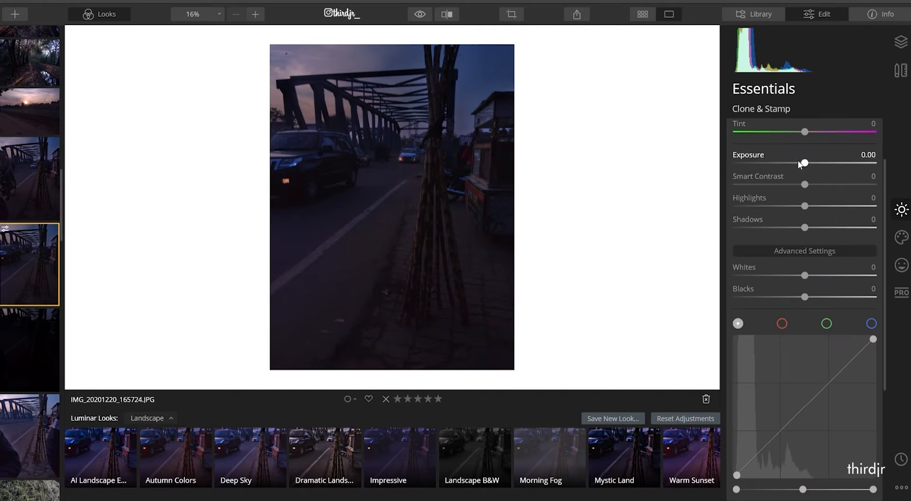
scroll(805, 155, up, 1)
drag(807, 199, 813, 178)
scroll(808, 198, up, 1)
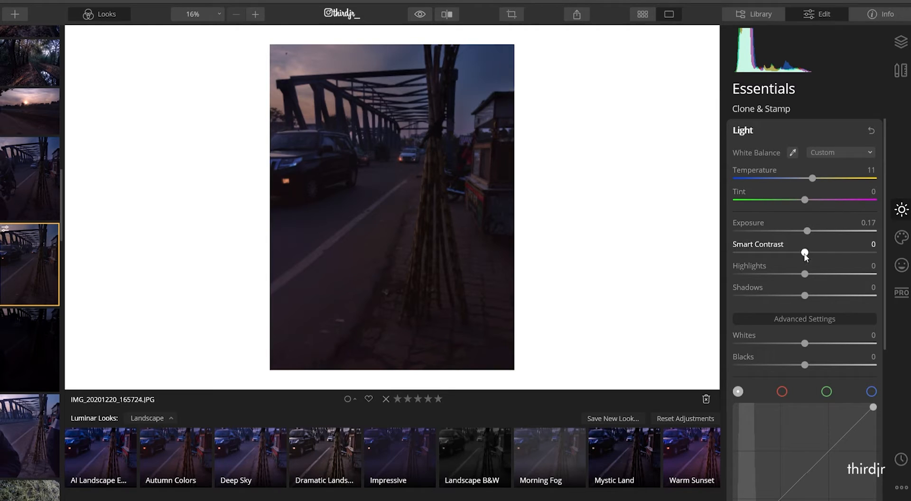
drag(805, 254, 820, 258)
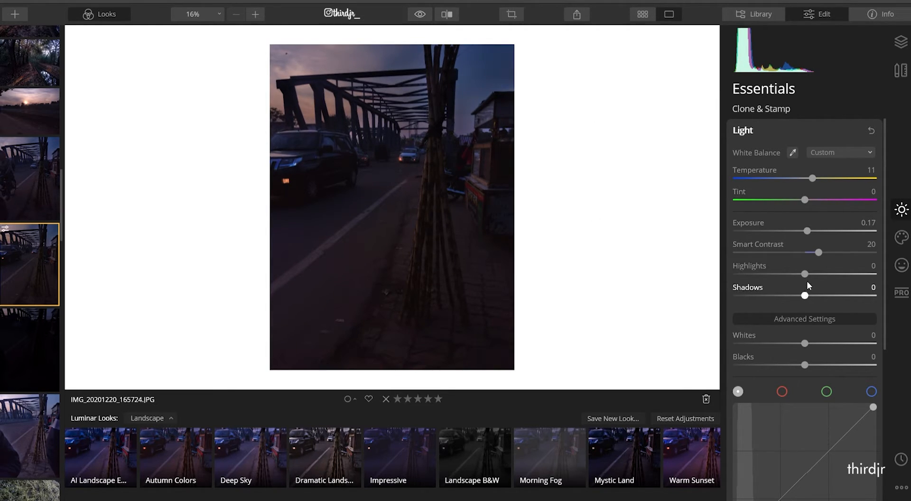
drag(802, 295, 795, 296)
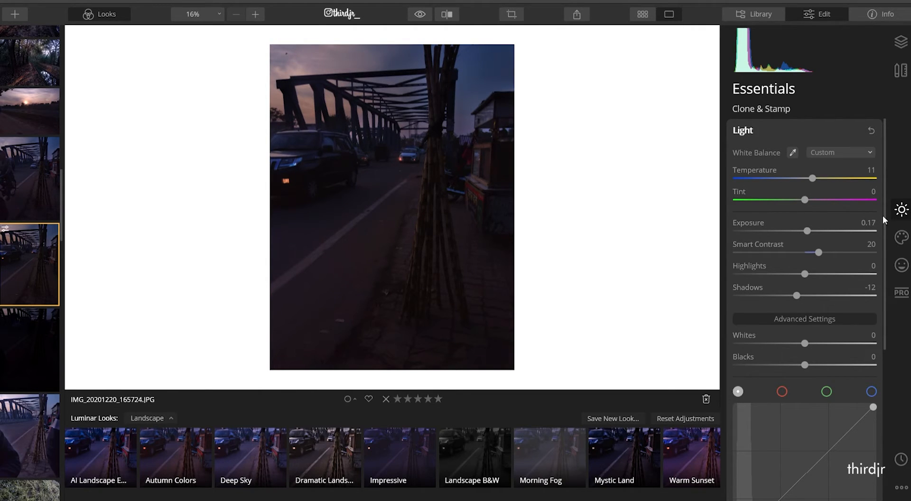
Set Whites to 12 and Blacks to -10, and adjust the midtones and shadows of the tone curve.
drag(883, 215, 876, 315)
mouse_move(806, 153)
mouse_down()
mouse_move(815, 153)
mouse_move(798, 174)
mouse_move(813, 153)
mouse_up()
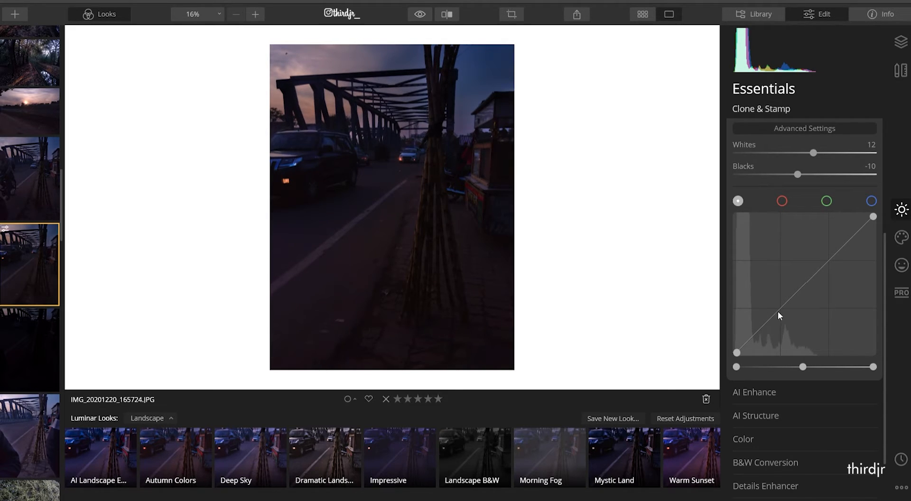
drag(779, 312, 803, 283)
drag(761, 328, 766, 325)
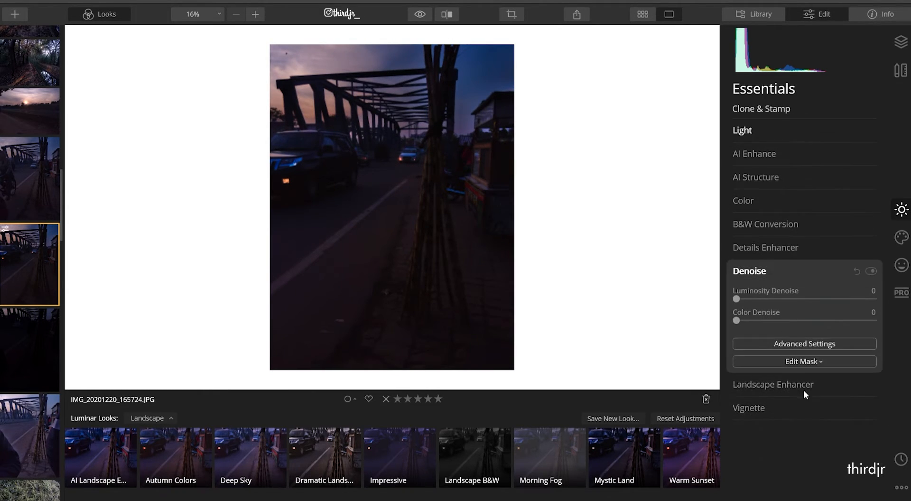
In AI Enhance, set AI Accent to 25 and AI Sky Enhancer to 35.
click(796, 156)
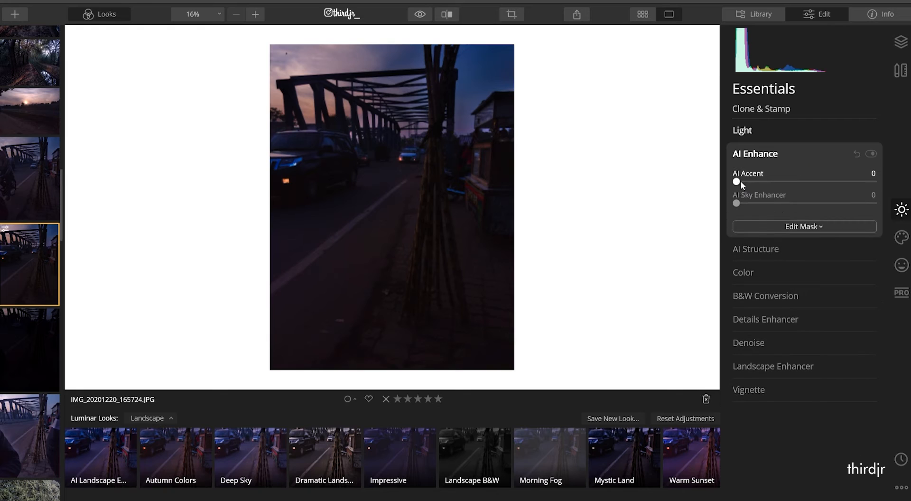
drag(738, 181, 788, 206)
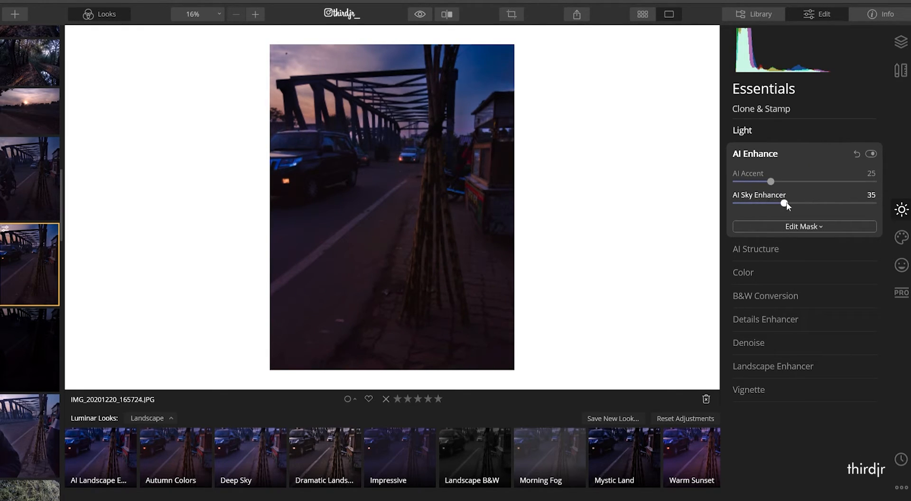
click(802, 155)
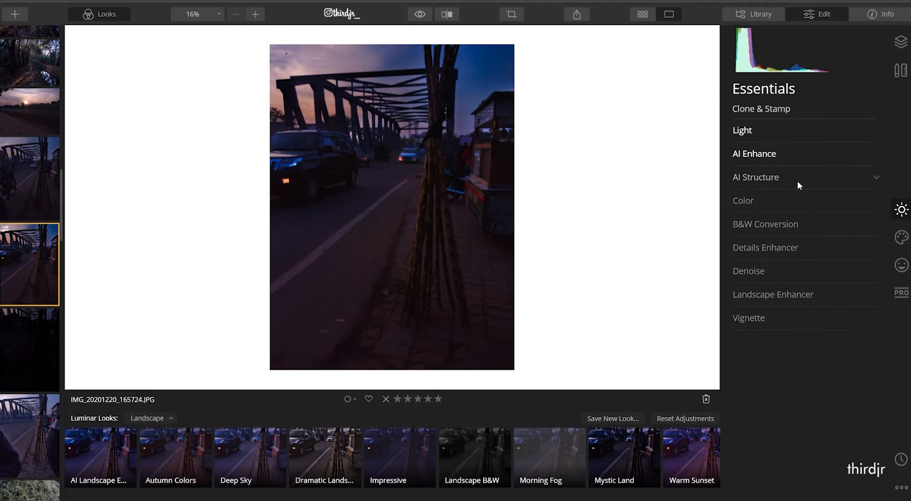
Set the AI Structure Boost to 19.
click(798, 179)
drag(751, 232, 766, 227)
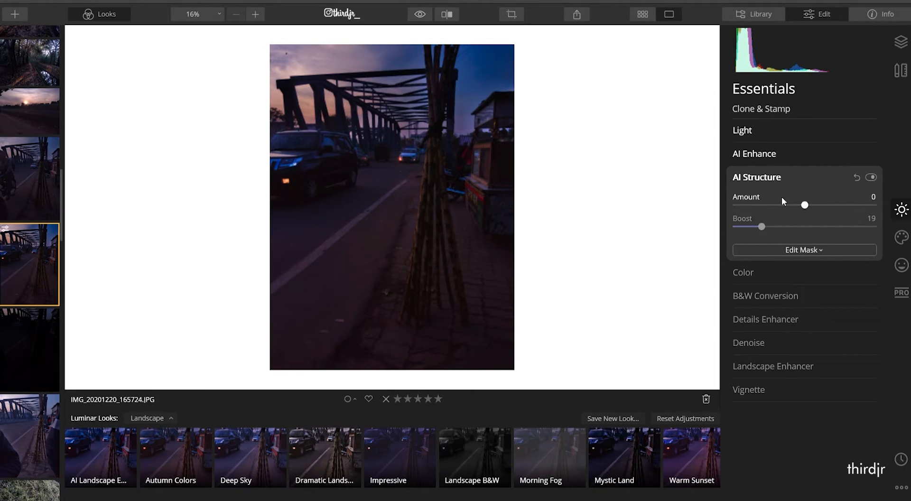
click(779, 177)
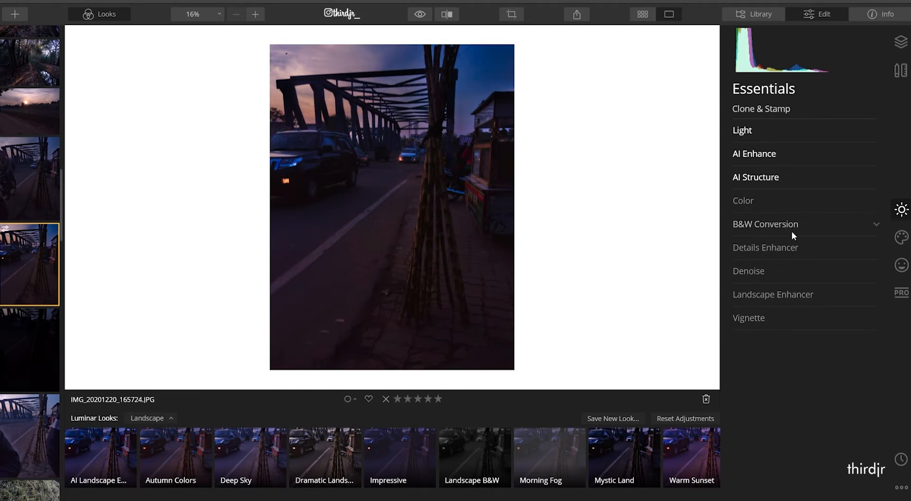
In the Color settings, set the overall Saturation to -14 and Vibrance to 31.
click(798, 204)
drag(826, 253, 792, 231)
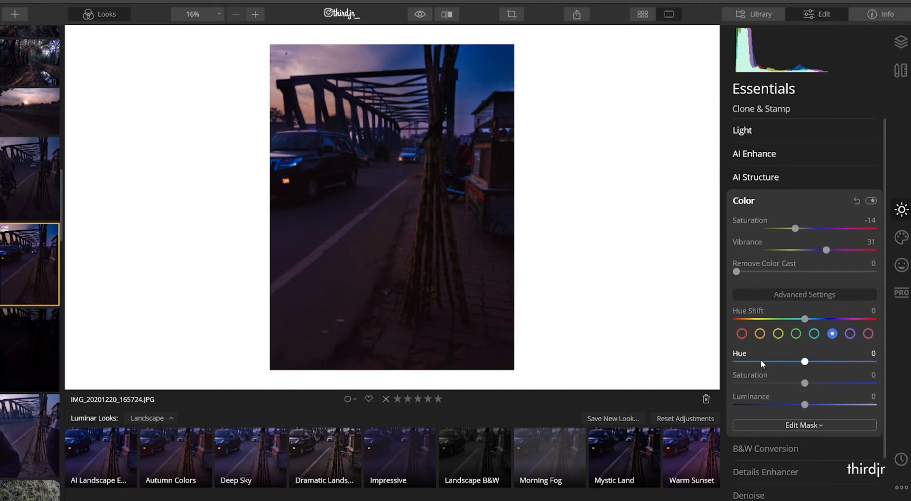
click(742, 334)
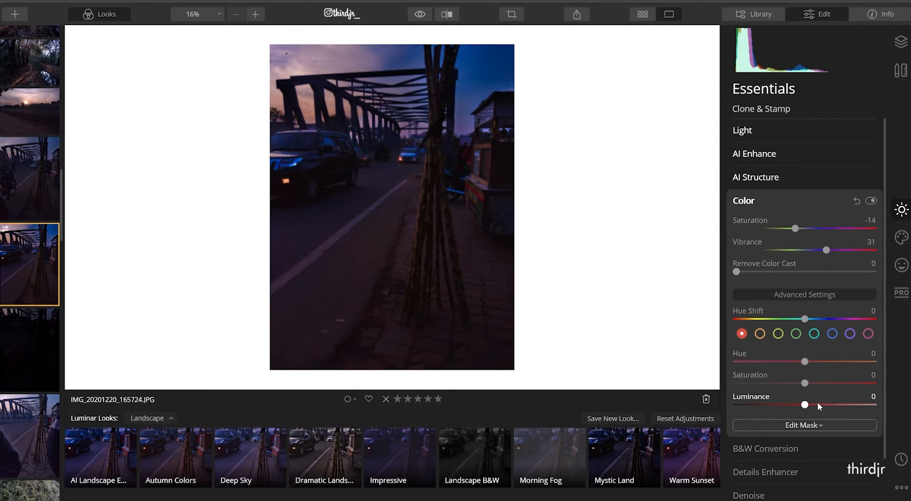
click(786, 202)
In the Details Enhancer, set Sharpen to 54 and Medium Details to 51, comparing the photo with its original in between.
click(800, 249)
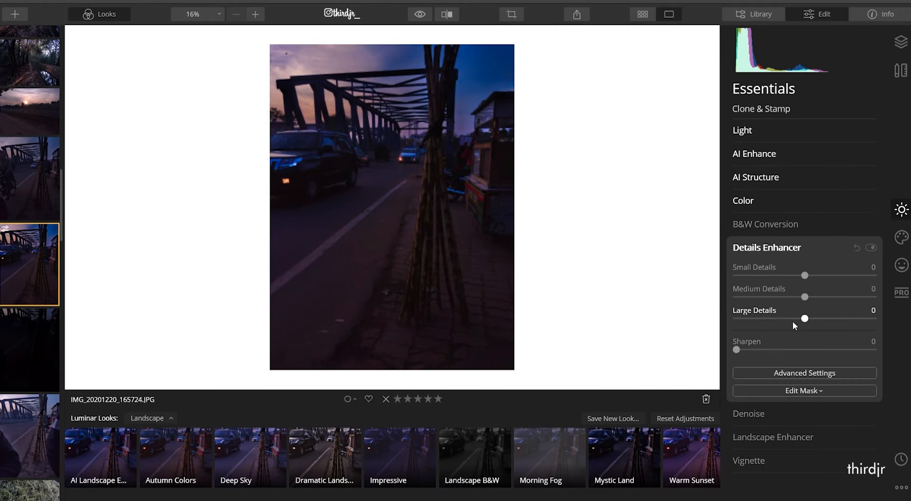
drag(734, 350, 810, 350)
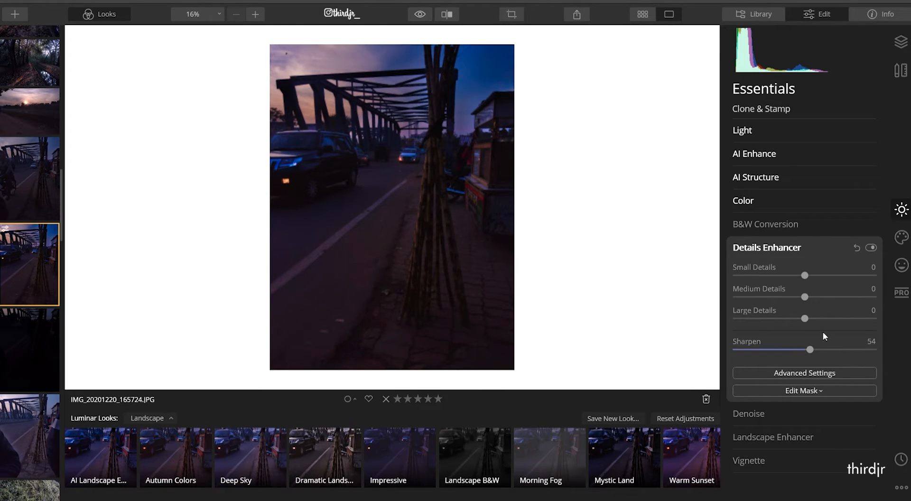
click(423, 19)
click(420, 15)
click(447, 14)
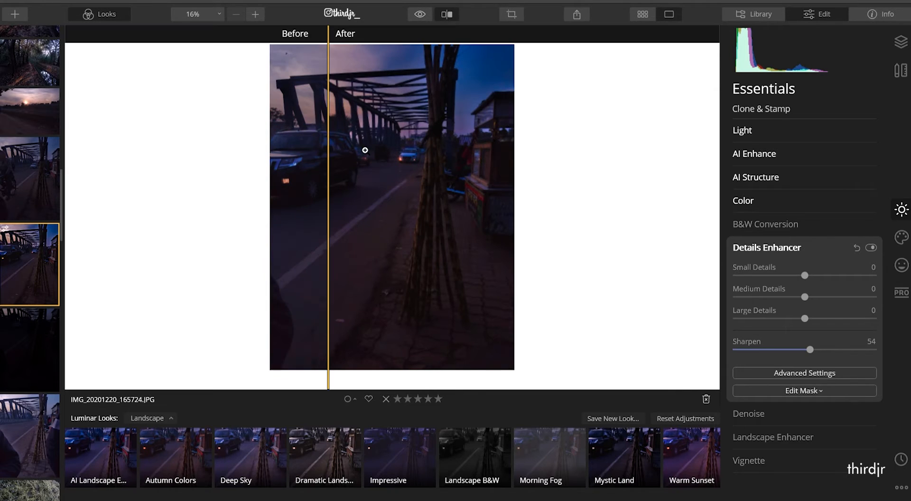
drag(487, 159, 328, 156)
click(447, 14)
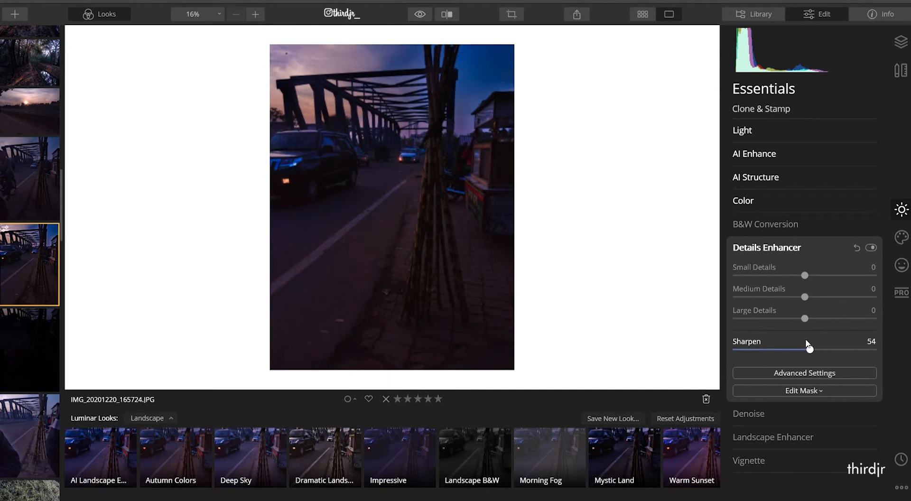
drag(806, 297, 840, 302)
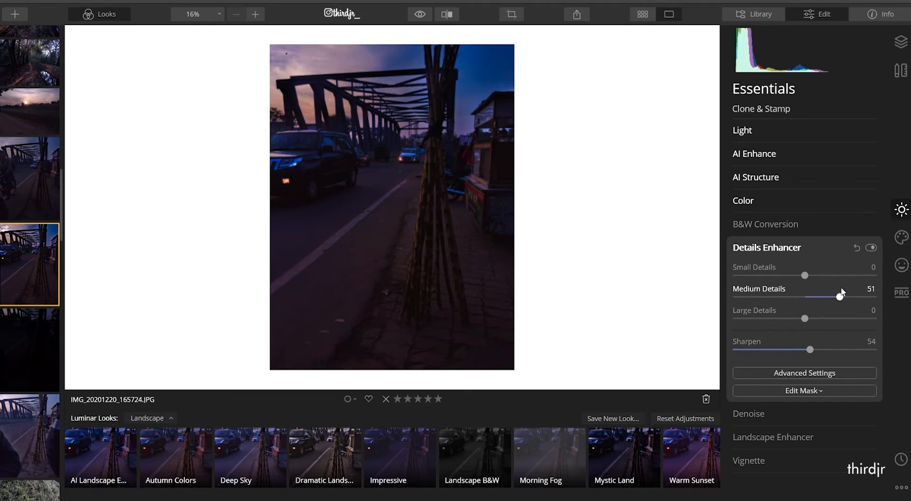
click(760, 248)
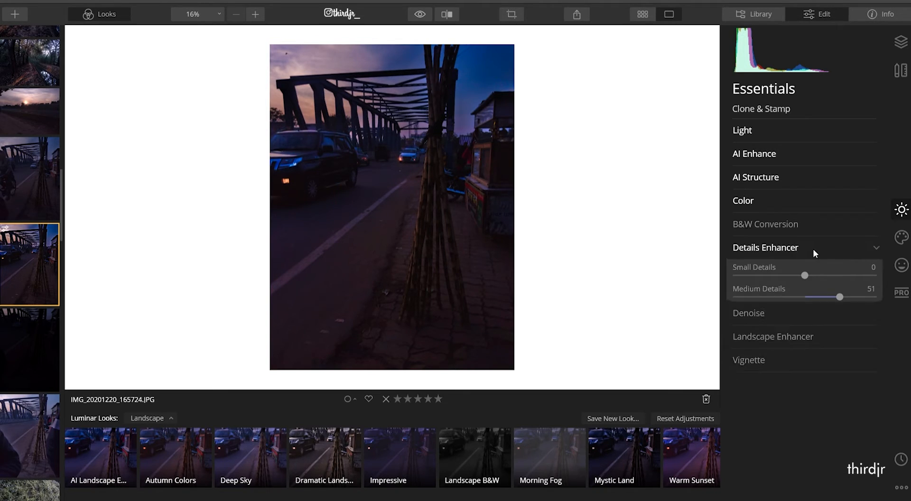
Increase the AI Structure Amount slightly.
click(799, 178)
mouse_move(805, 205)
mouse_down()
mouse_move(824, 213)
mouse_move(810, 214)
mouse_up()
click(802, 181)
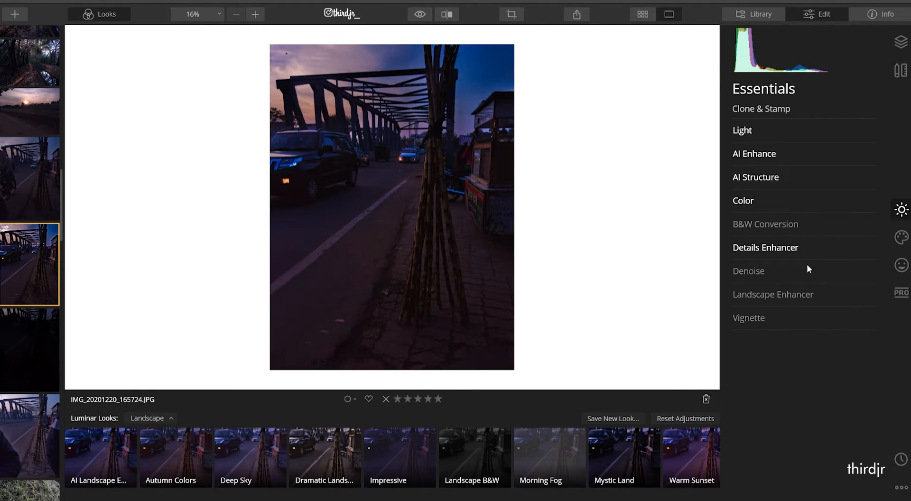
In the Landscape Enhancer, set Dehaze to 39 and Golden Hour to 41.
click(774, 295)
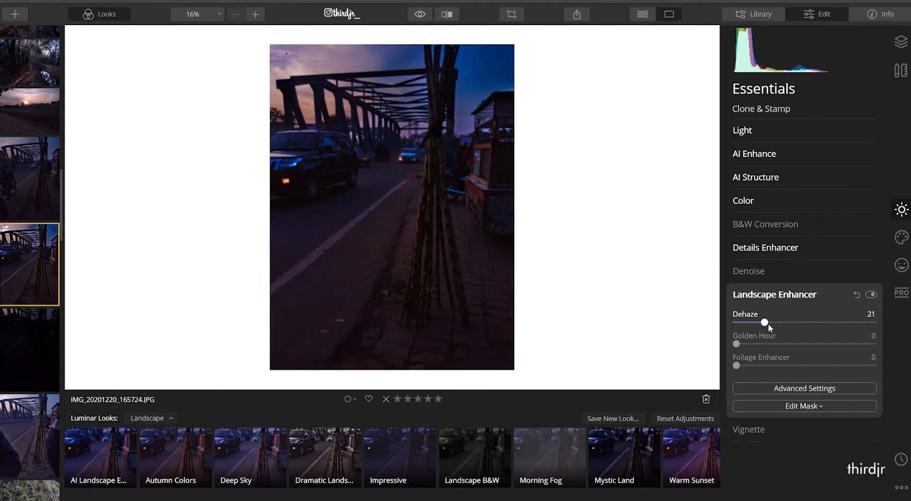
drag(768, 323, 793, 329)
drag(749, 350, 795, 346)
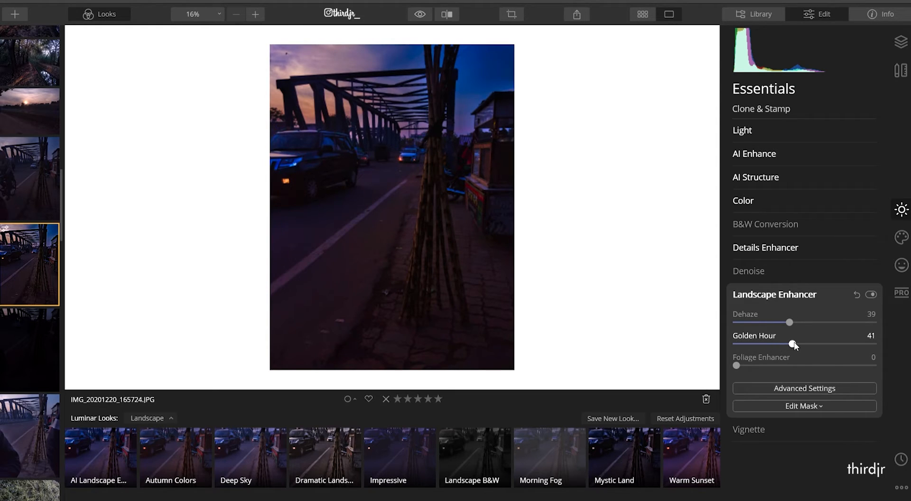
click(784, 294)
click(799, 321)
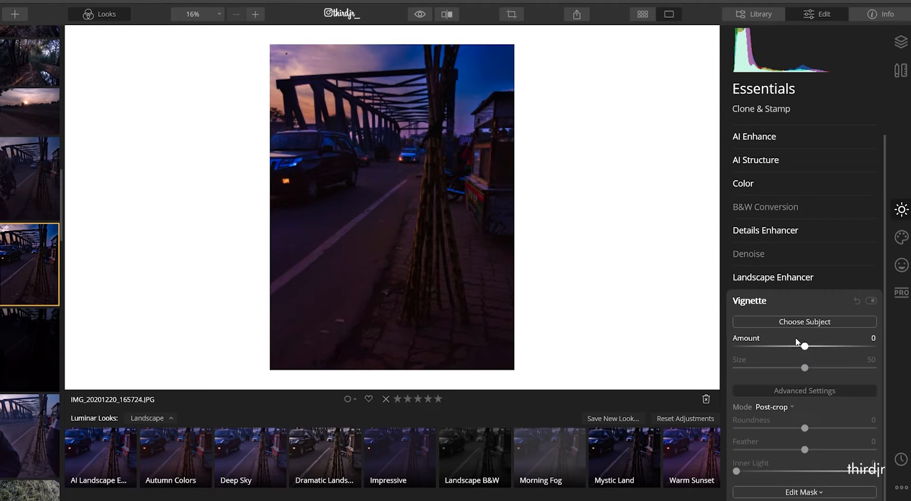
click(801, 306)
In the professional Color Enhancer, set Warmth to -60 and the Split Color Warmth to Warm 38 and Cool -30.
click(902, 292)
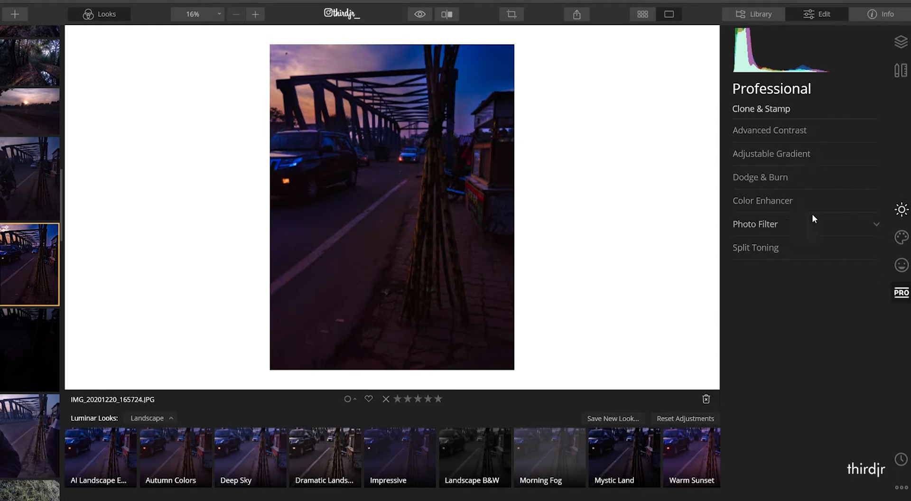
click(811, 209)
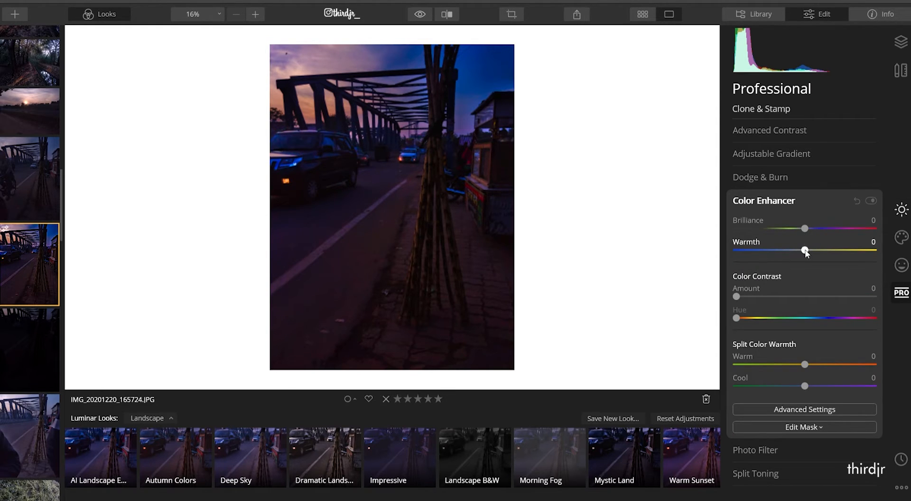
drag(806, 251, 764, 250)
drag(805, 364, 784, 387)
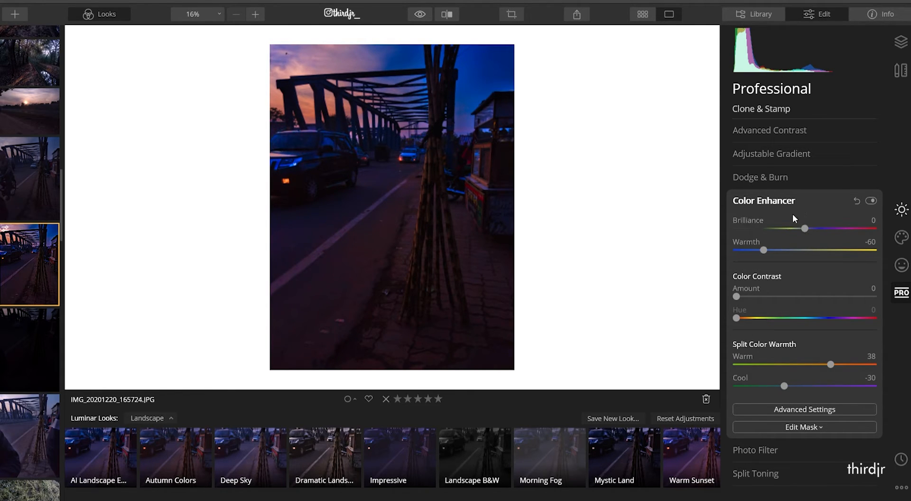
click(807, 204)
Strengthen the photo's tonal contrast with Advanced Contrast.
click(759, 130)
drag(736, 211, 776, 212)
click(803, 131)
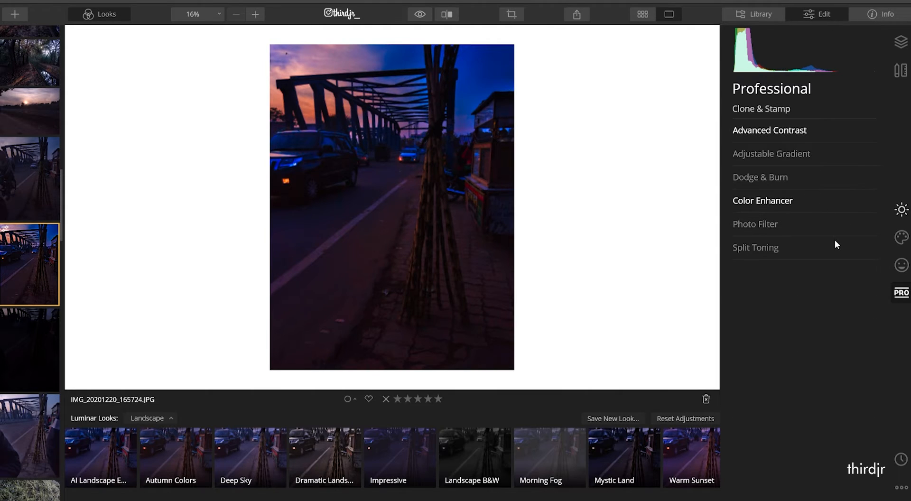
Apply the creative Dramatic effect to the photo at roughly a third of its full amount.
click(902, 237)
click(759, 201)
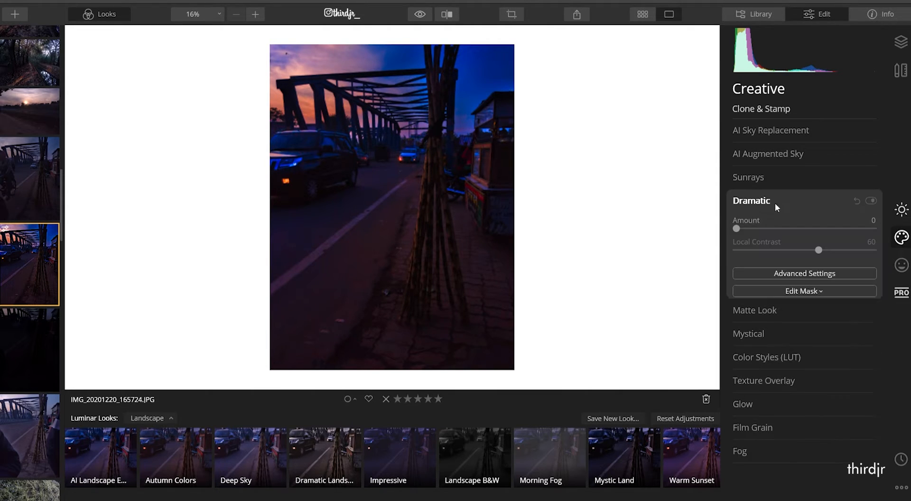
drag(737, 230, 787, 235)
click(792, 202)
Add the Mystical effect to the photo with a moderate amount.
click(775, 247)
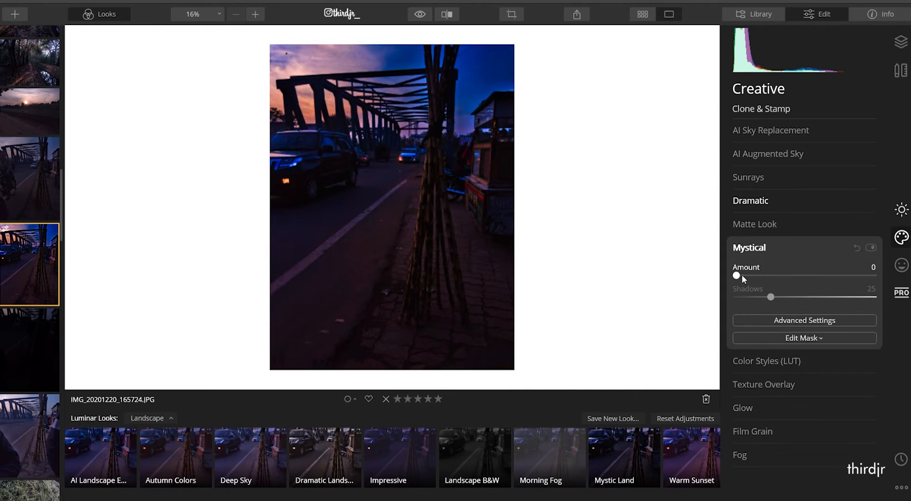
drag(736, 275, 794, 278)
click(795, 242)
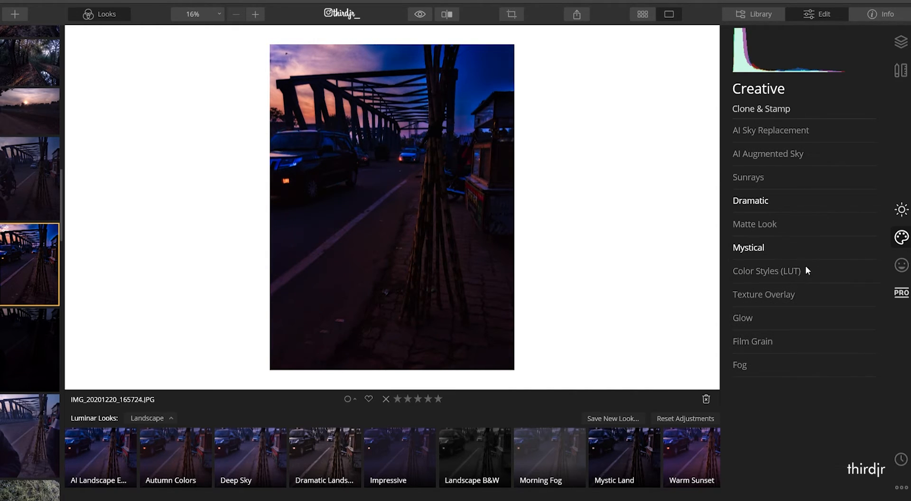
Add a Soft Focus Bright glow with an amount of 19.
click(764, 319)
drag(736, 360, 759, 360)
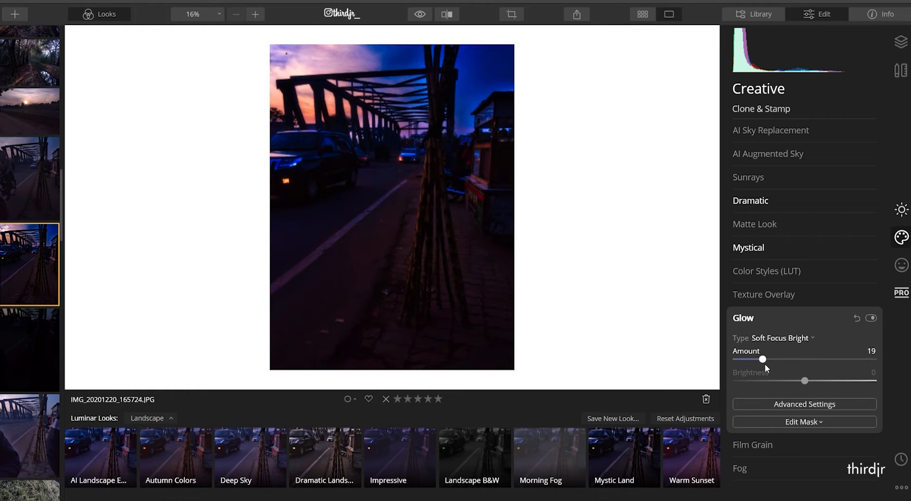
Shift the photo's blue tones in the Color adjustment to a hue of -81 and a saturation of -26.
click(901, 209)
click(795, 201)
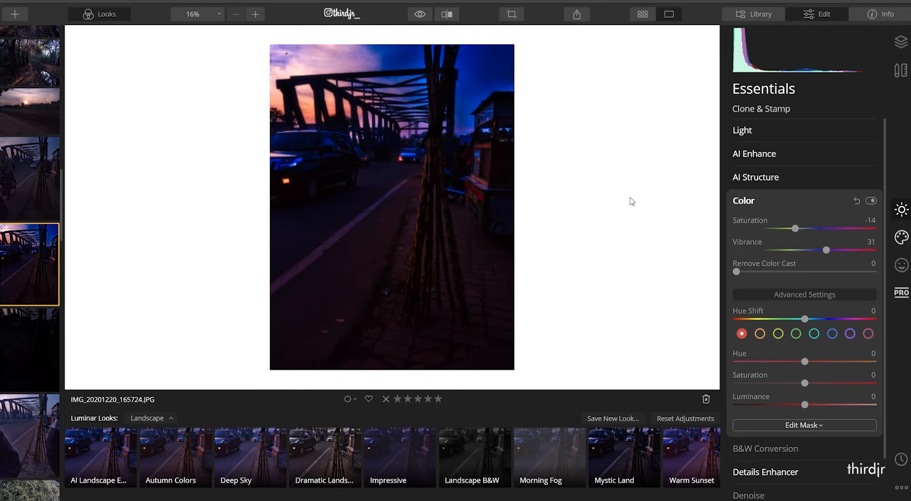
click(832, 334)
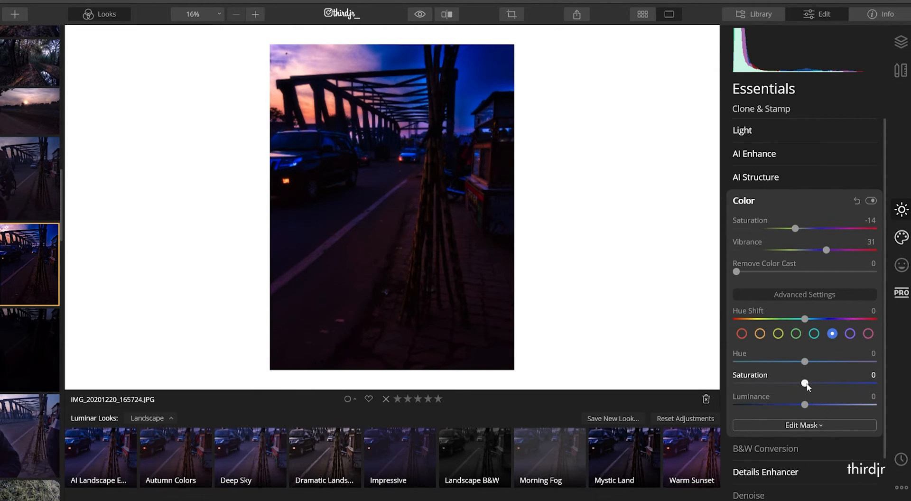
drag(805, 362, 726, 362)
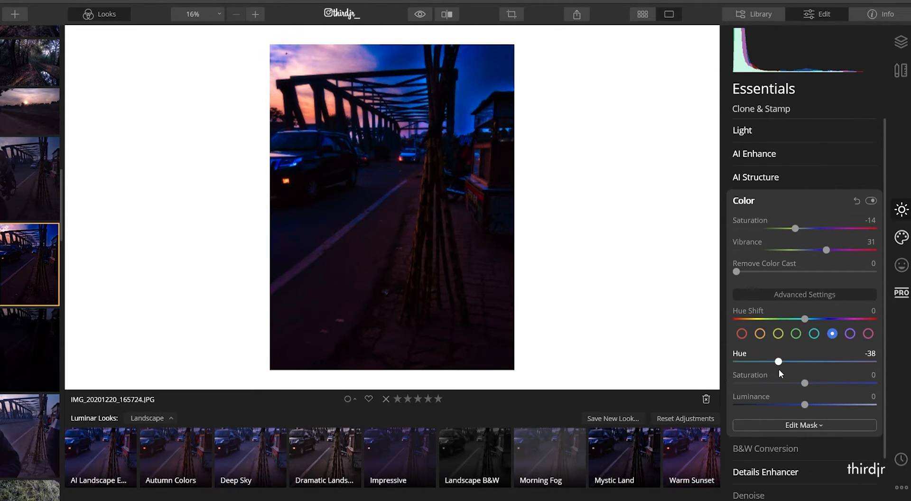
drag(802, 384, 764, 393)
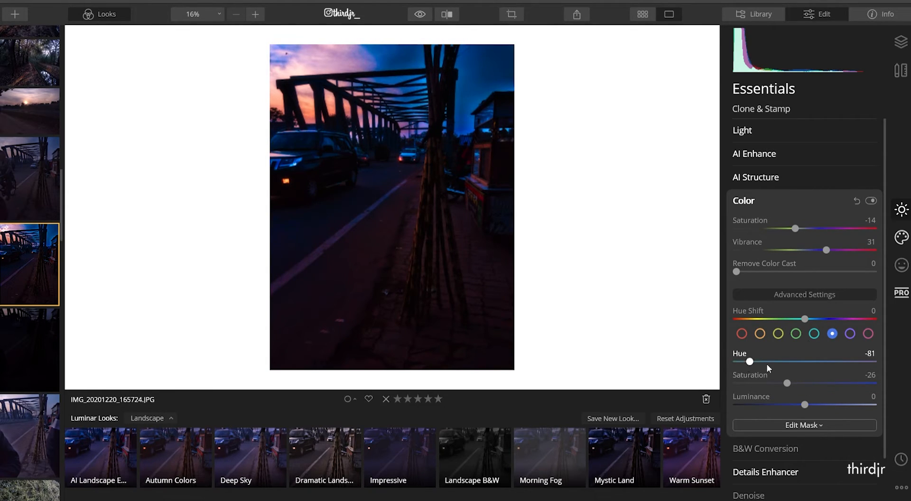
Set the aqua tones in the Color adjustment to saturation 2 and luminance 43.
click(814, 334)
drag(805, 383, 834, 404)
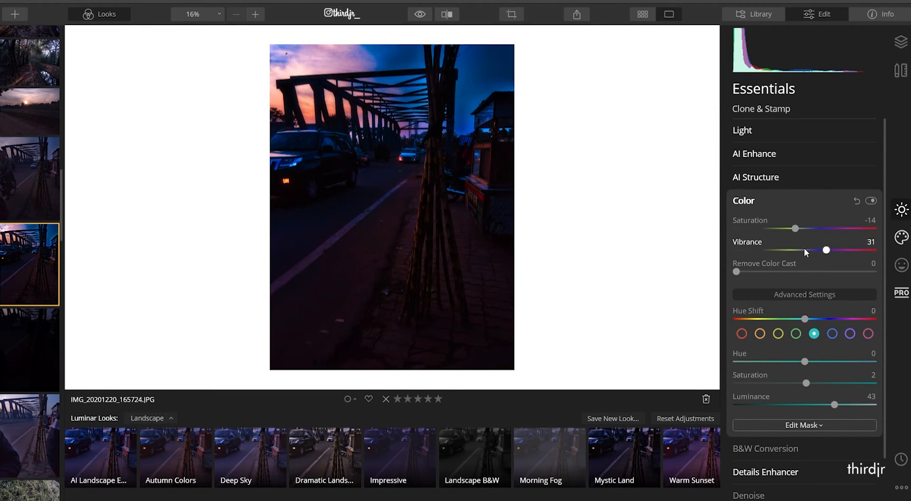
click(804, 201)
Add a dark vignette with amount -48, roundness 100 and feather 100, and compare the photo with and without it.
click(785, 319)
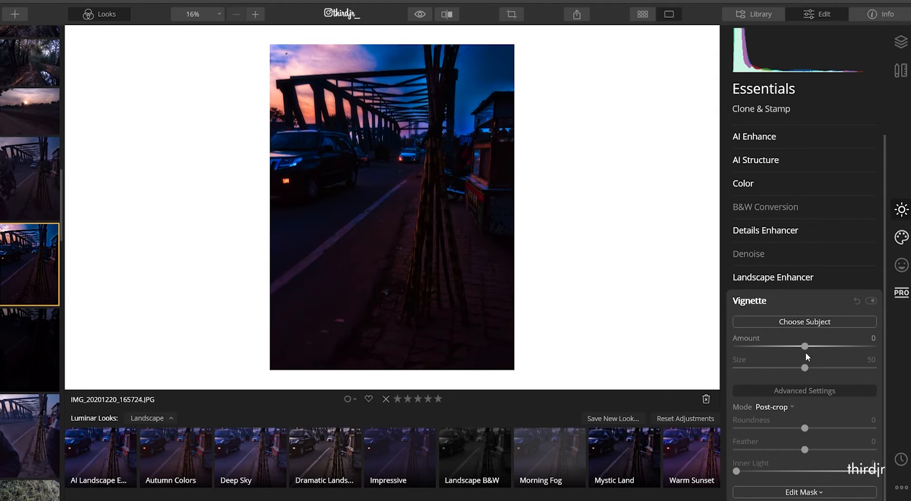
drag(805, 348, 772, 347)
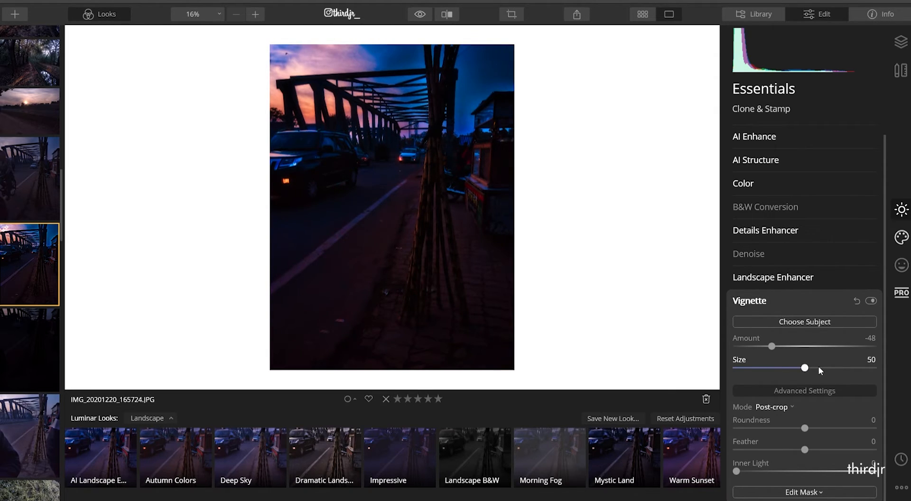
drag(805, 428, 882, 426)
drag(805, 450, 890, 432)
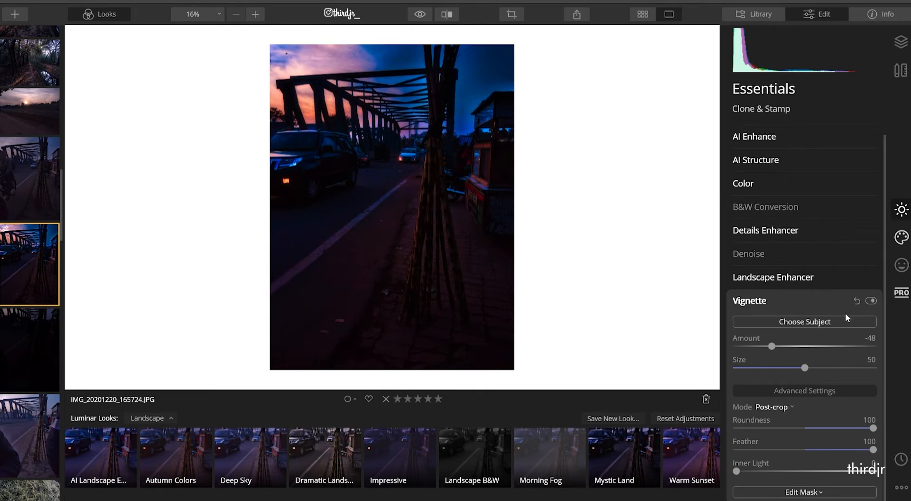
click(874, 304)
click(873, 304)
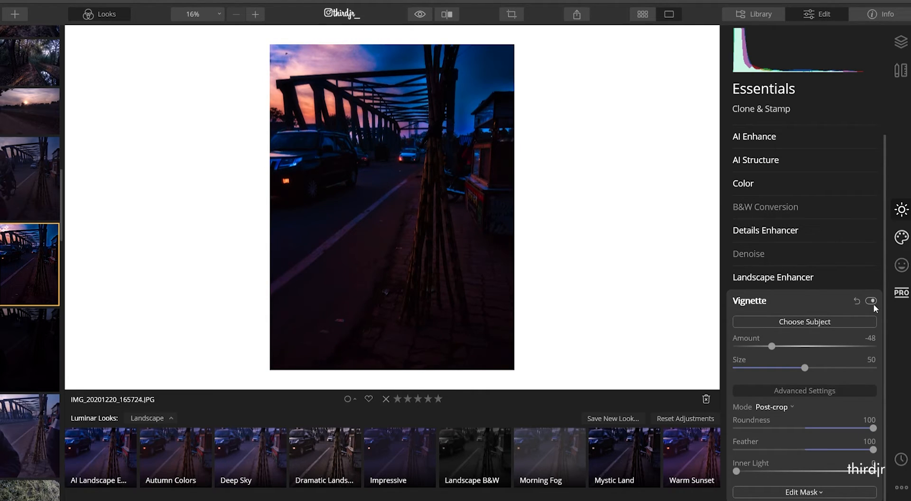
Brush a vignette mask over the photo's upper-right corner at 50% opacity and 100% softness.
click(798, 493)
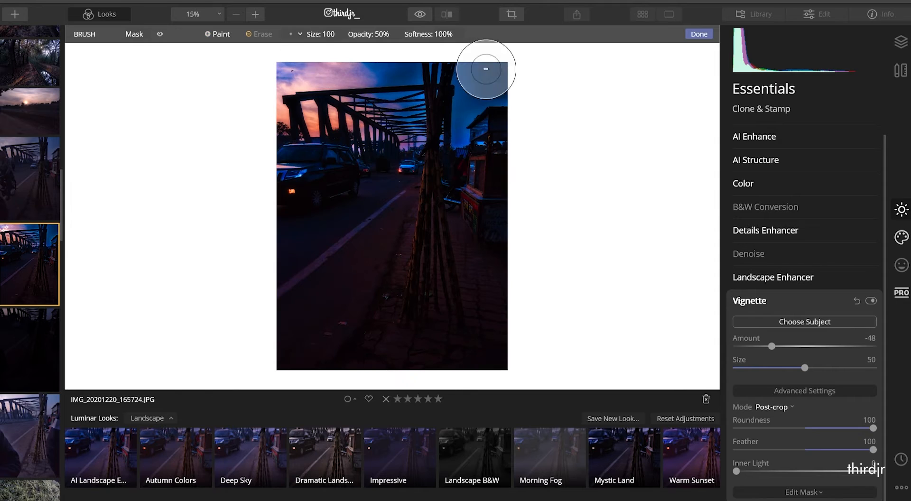
mouse_move(486, 64)
mouse_down()
mouse_move(466, 62)
mouse_move(480, 60)
mouse_move(497, 78)
mouse_move(488, 81)
mouse_move(517, 86)
mouse_up()
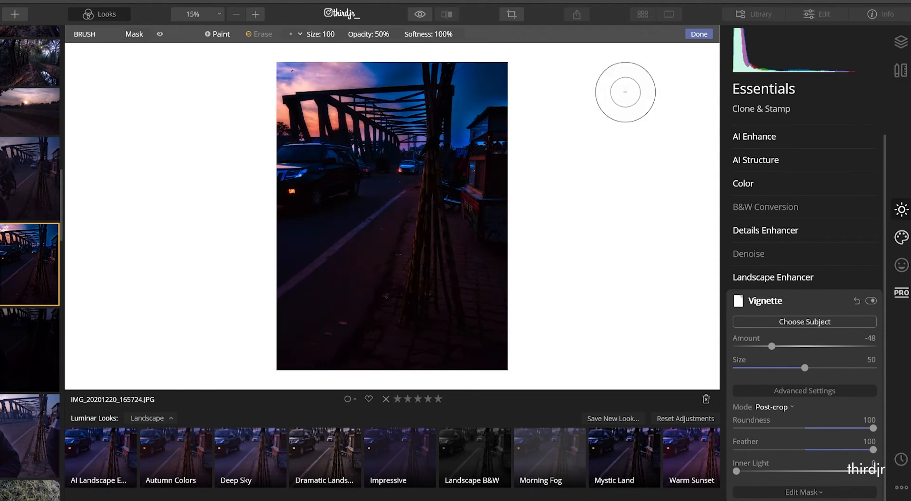
click(819, 302)
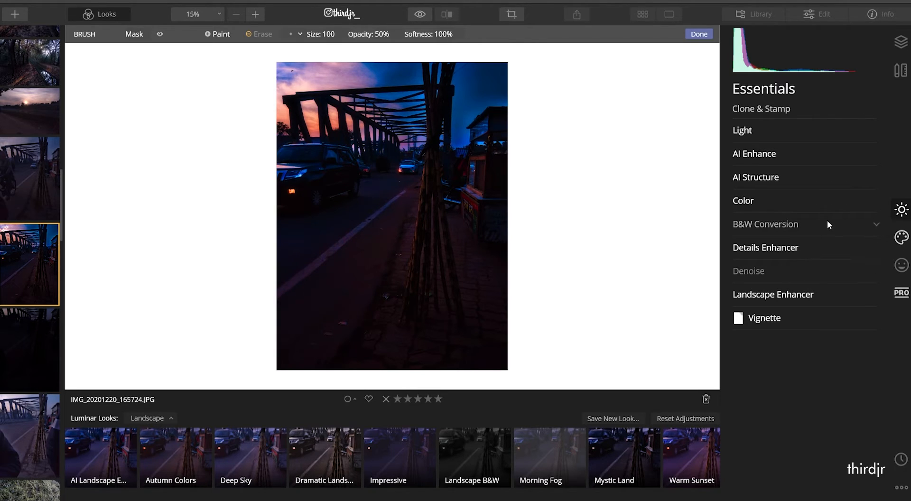
Desaturate the green tones to -100 in the Color adjustment and lower their hue as far as possible.
click(802, 206)
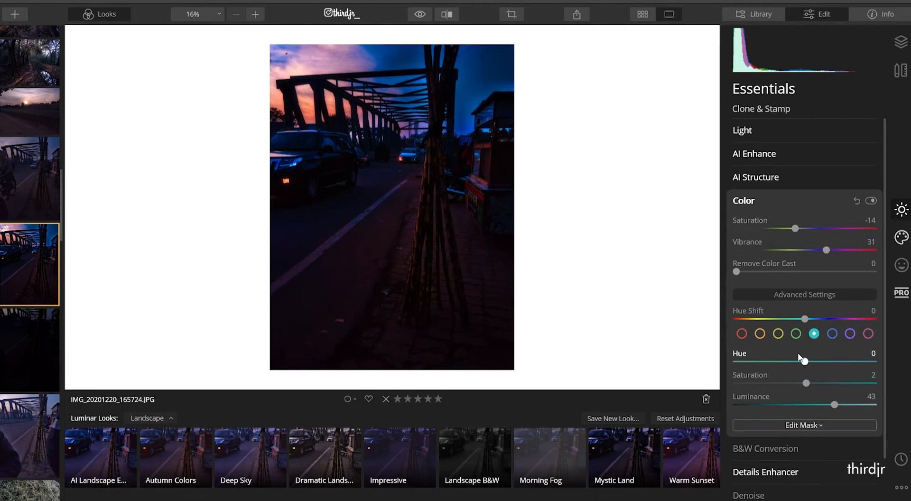
click(796, 334)
drag(806, 383, 707, 396)
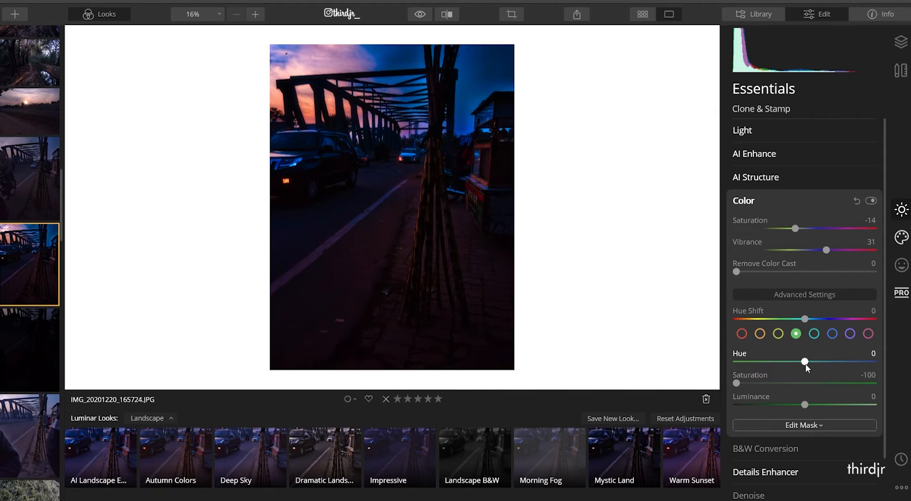
drag(805, 362, 686, 372)
Raise the saturation of the orange tones slightly and set the red tones' saturation to 21.
click(760, 333)
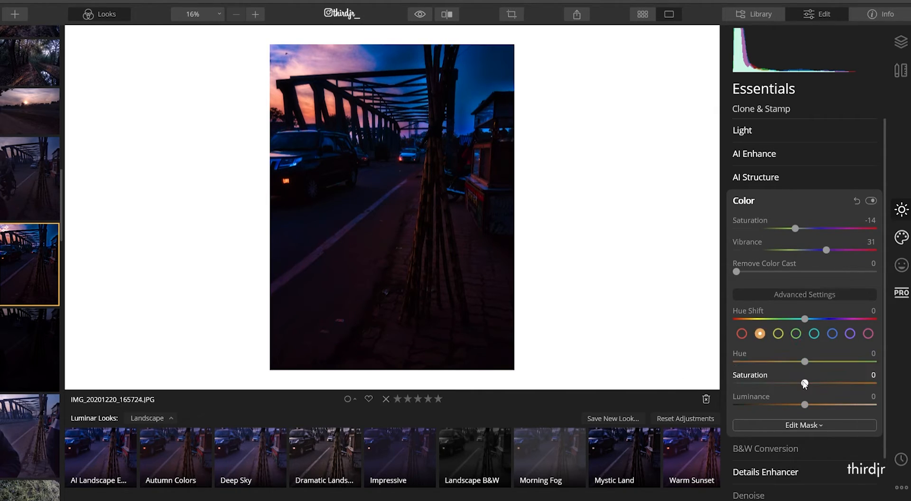
drag(805, 384, 821, 389)
click(742, 335)
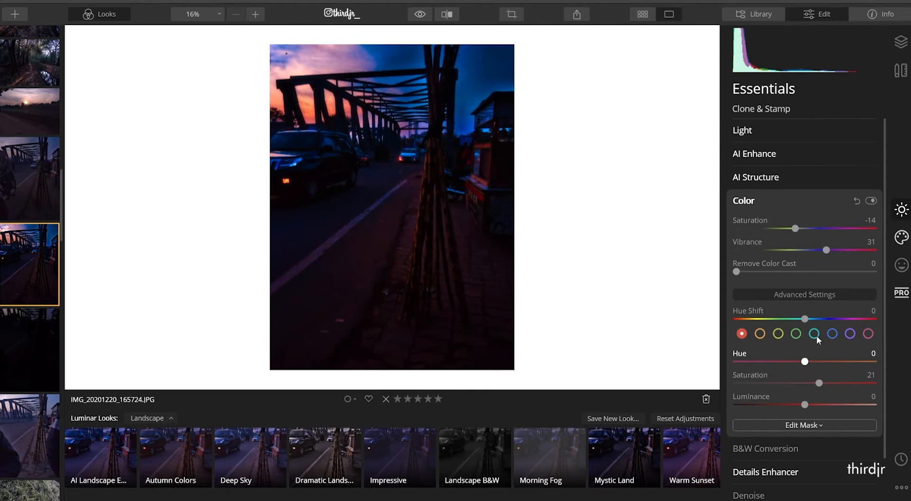
Choose the Planet 1 object for the photo's sky in AI Augmented Sky.
click(901, 237)
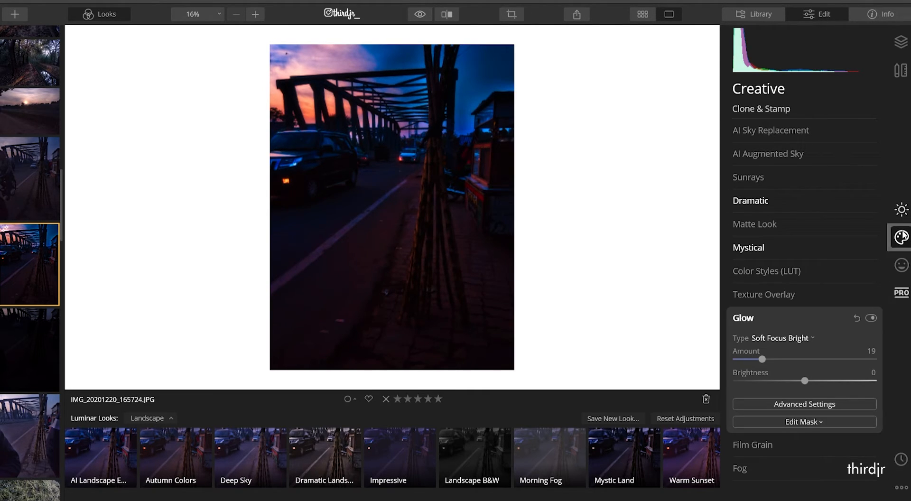
click(828, 154)
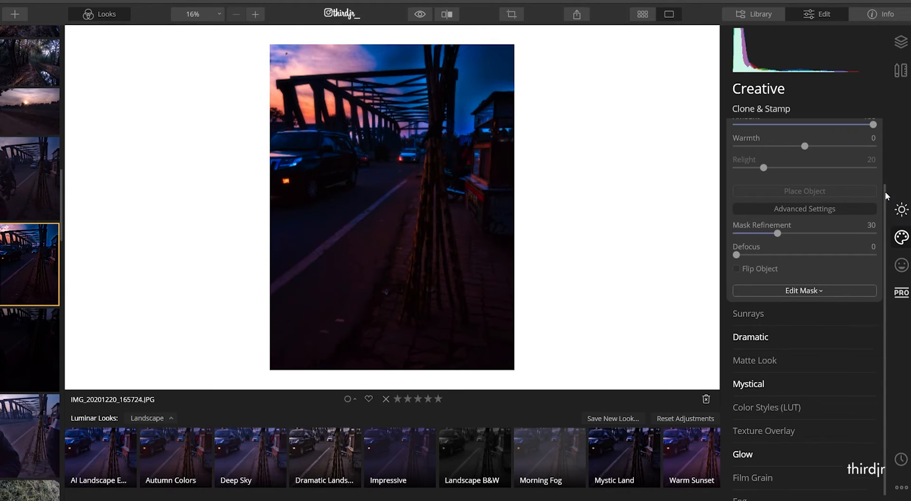
scroll(885, 192, up, 2)
click(803, 179)
click(774, 410)
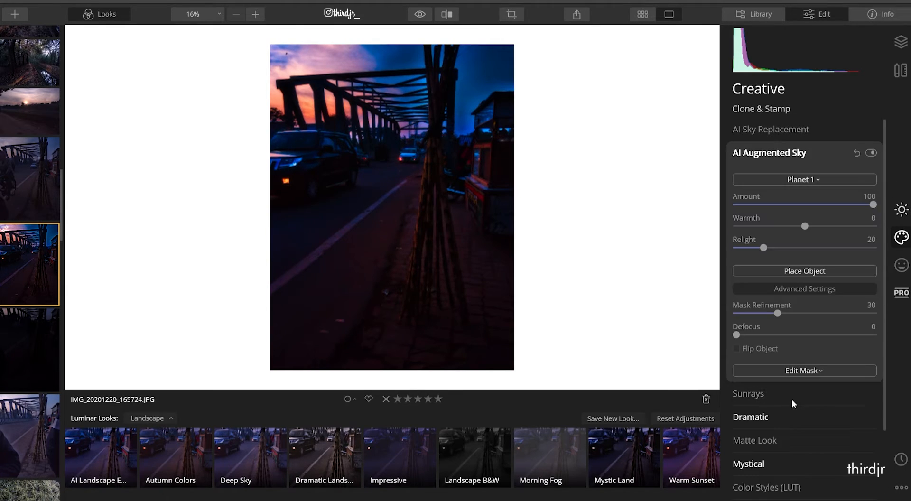
Place the planet in the sky just above the bridge, shrink it slightly, and compare the photo with and without it.
click(805, 271)
drag(390, 70, 396, 62)
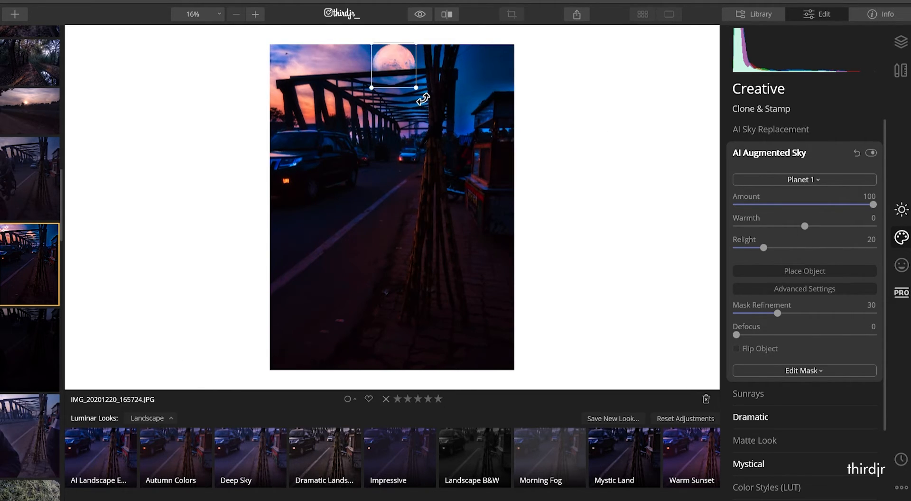
drag(411, 82, 405, 76)
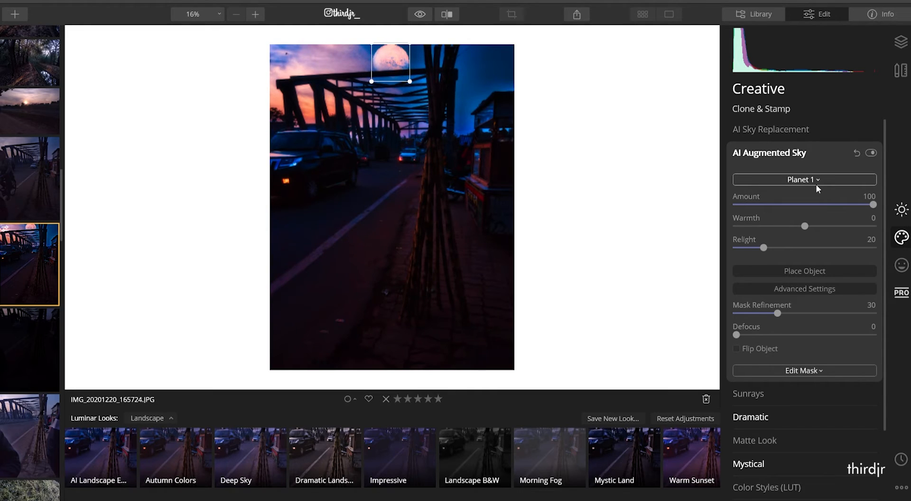
click(870, 153)
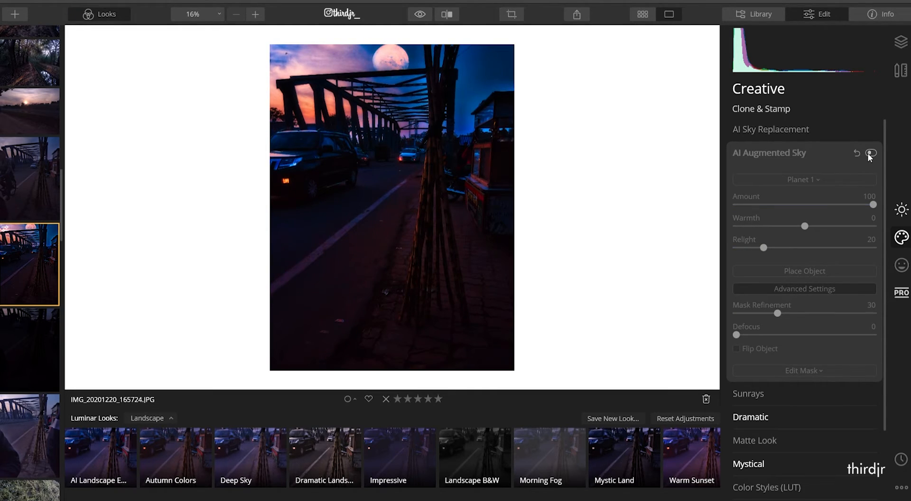
click(850, 161)
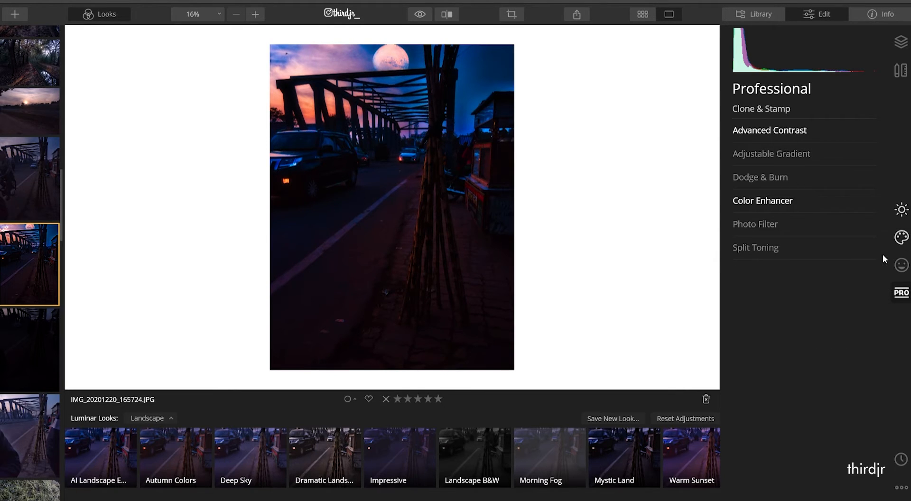
Adjust the Color Enhancer to brilliance -34, warmth -3 and a cool split warmth of -19.
click(783, 201)
drag(807, 249, 788, 240)
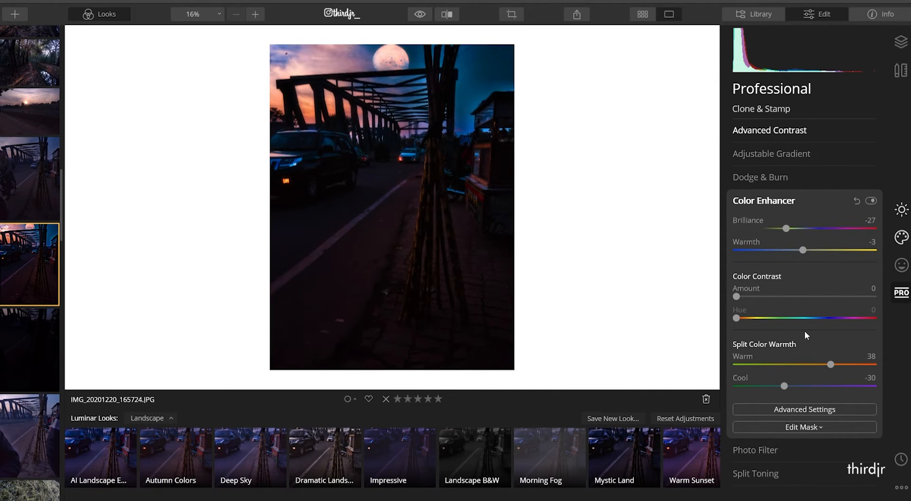
mouse_move(784, 386)
mouse_down()
mouse_move(855, 386)
mouse_move(792, 386)
mouse_up()
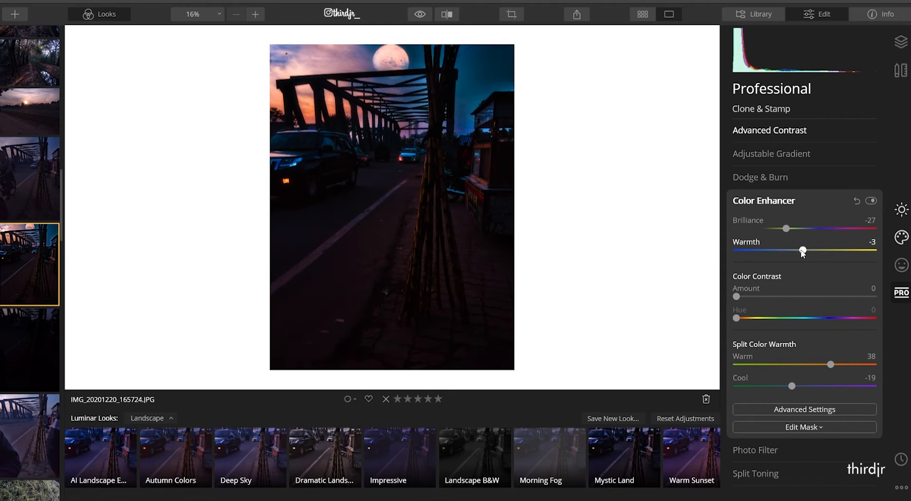
mouse_move(786, 229)
mouse_down()
mouse_move(806, 236)
mouse_move(782, 237)
mouse_up()
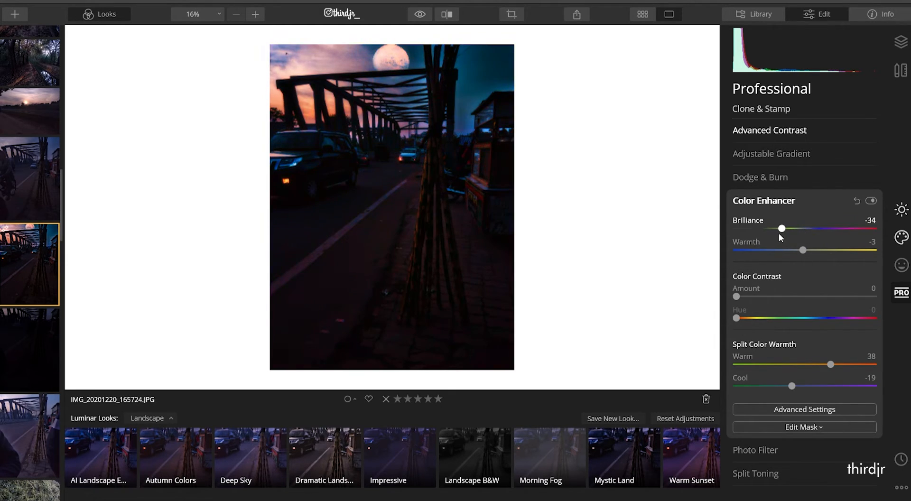
click(807, 203)
Increase the photo's Smart Contrast in the Light adjustment to 28.
click(901, 240)
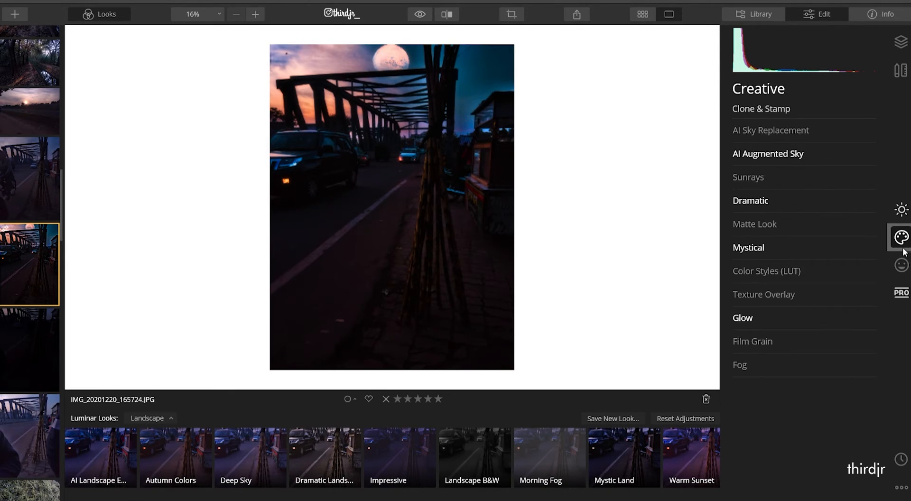
click(904, 216)
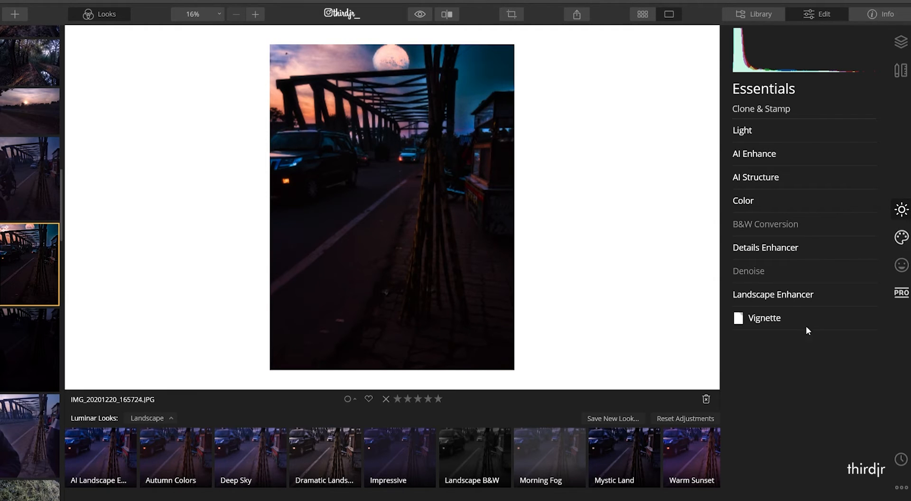
click(802, 130)
scroll(821, 192, down, 3)
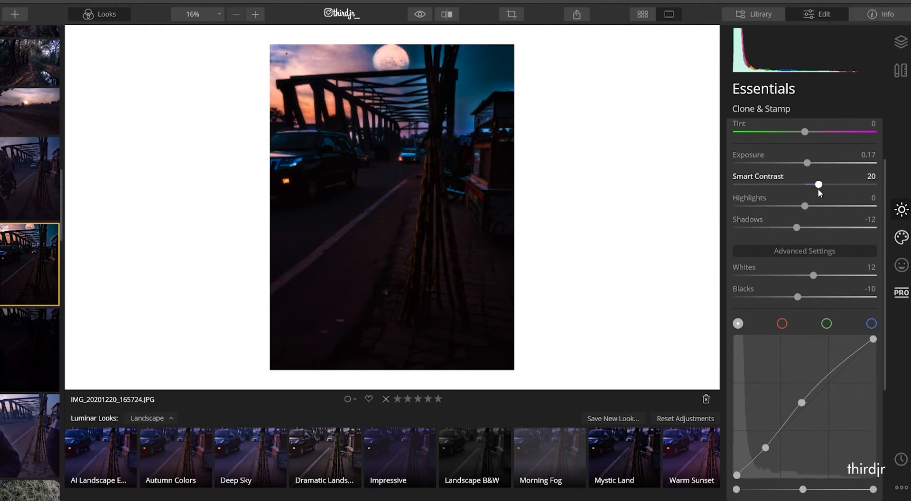
drag(820, 186, 824, 186)
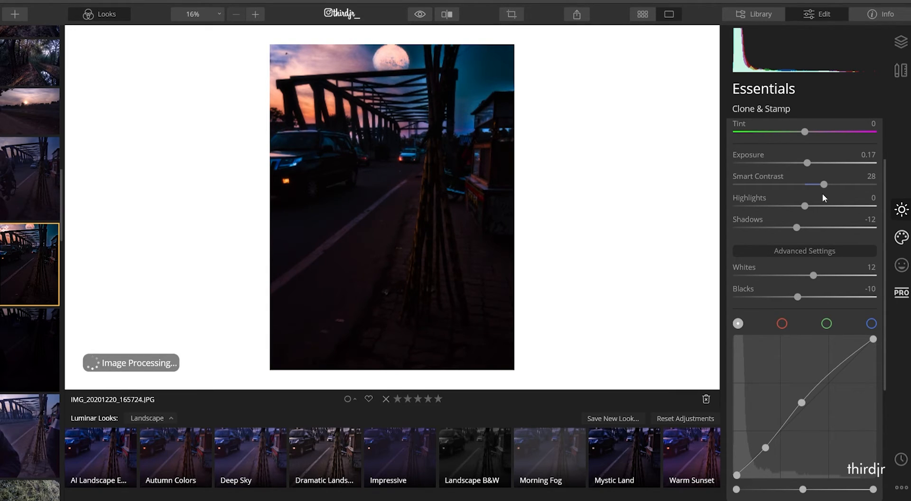
Pull the blue channel curve down slightly in the shadows and the upper midtones to warm the photo.
click(871, 323)
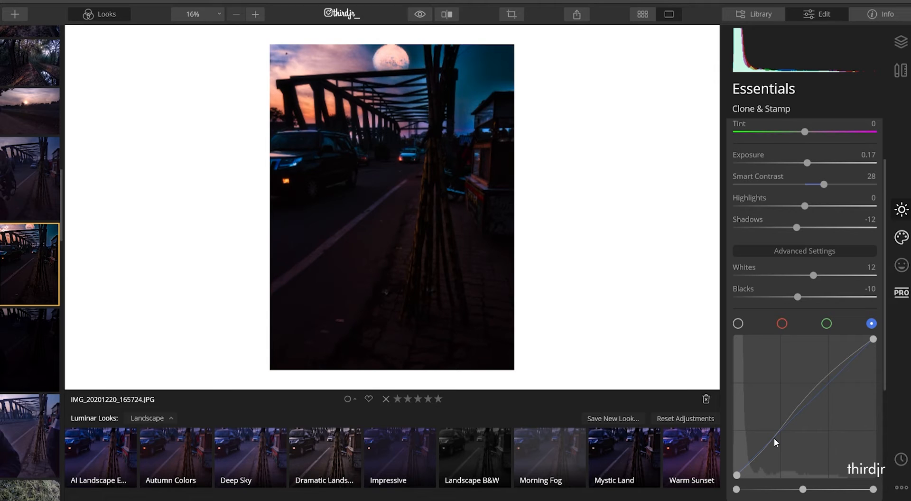
mouse_move(774, 438)
mouse_down()
mouse_move(778, 452)
mouse_move(775, 443)
mouse_up()
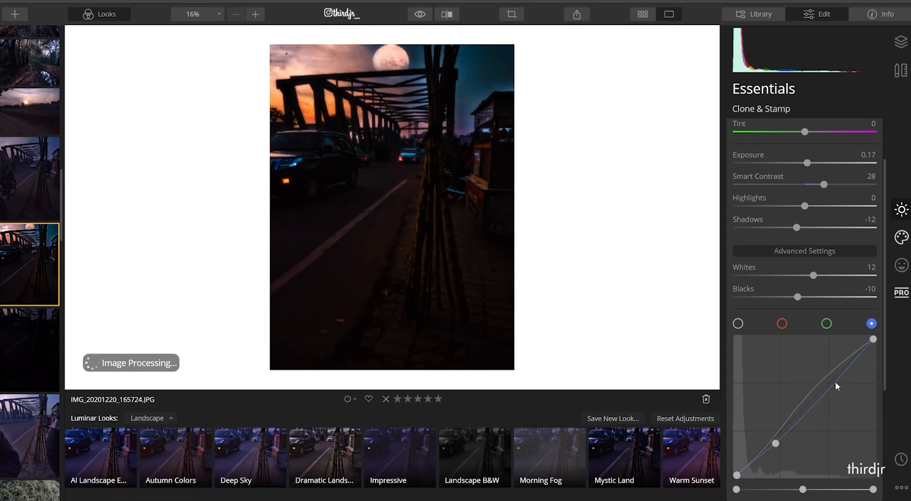
drag(836, 387, 835, 389)
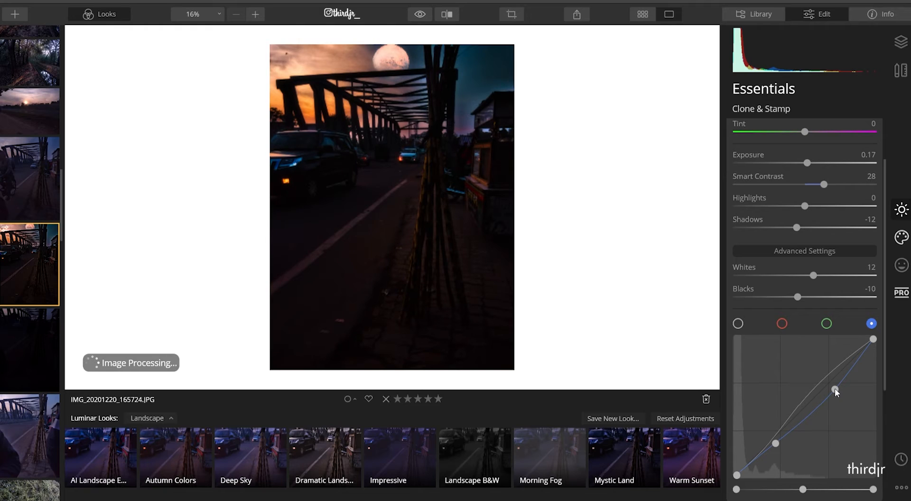
Try raising and lowering the red channel curve in the shadows and midtones.
click(782, 323)
drag(764, 424, 766, 415)
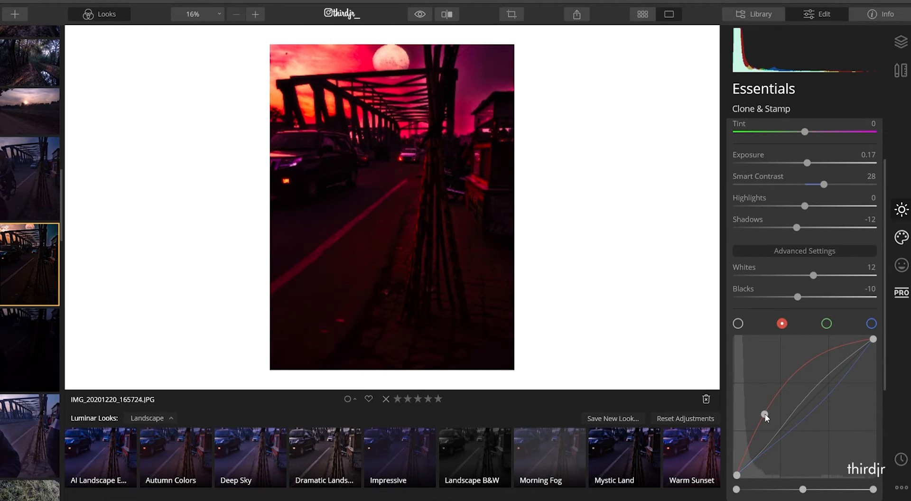
drag(766, 418, 776, 452)
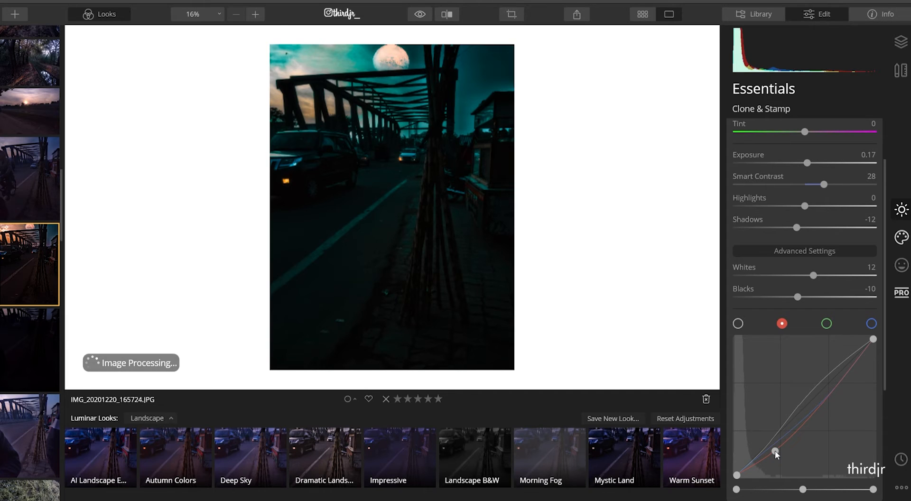
drag(775, 451, 833, 378)
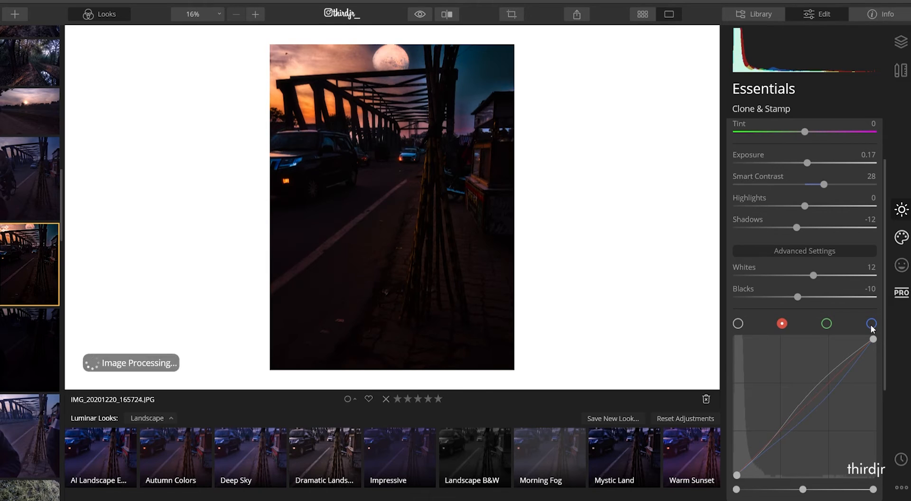
click(740, 324)
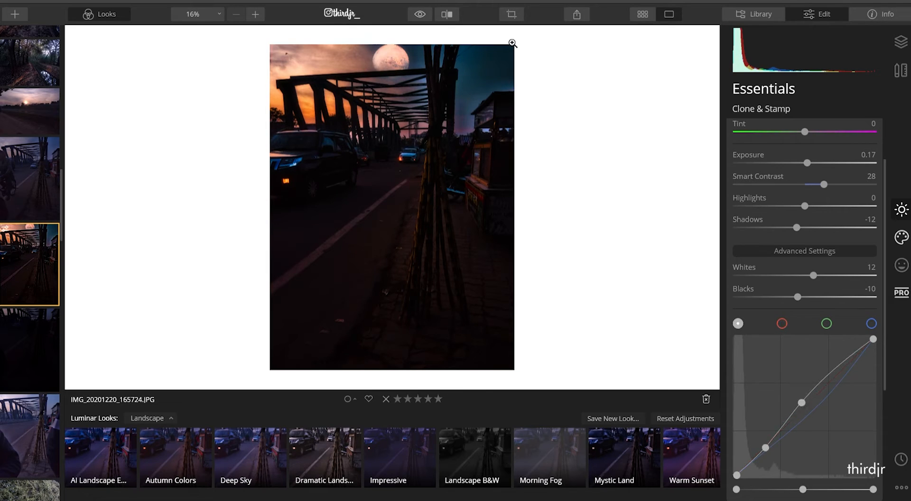
Compare the edited photo with the original, including a sweep of the before/after divider across the image.
click(418, 18)
click(418, 18)
click(447, 15)
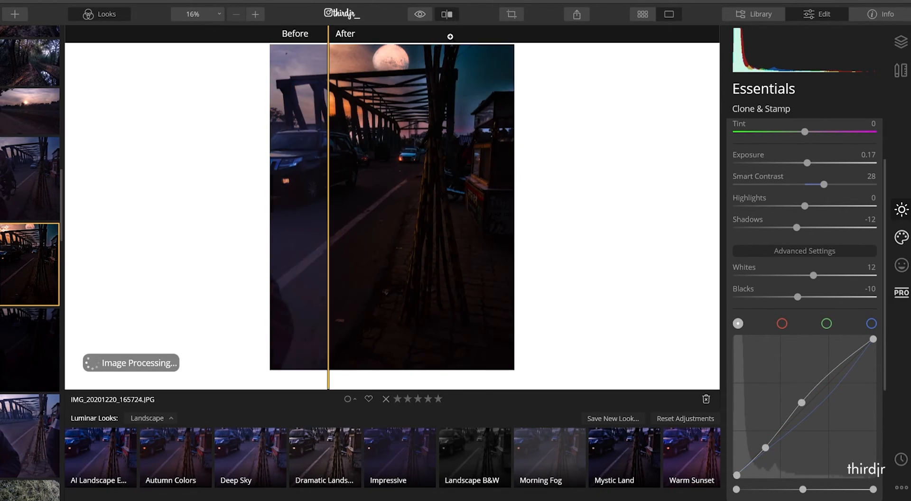
drag(531, 218, 656, 218)
click(453, 19)
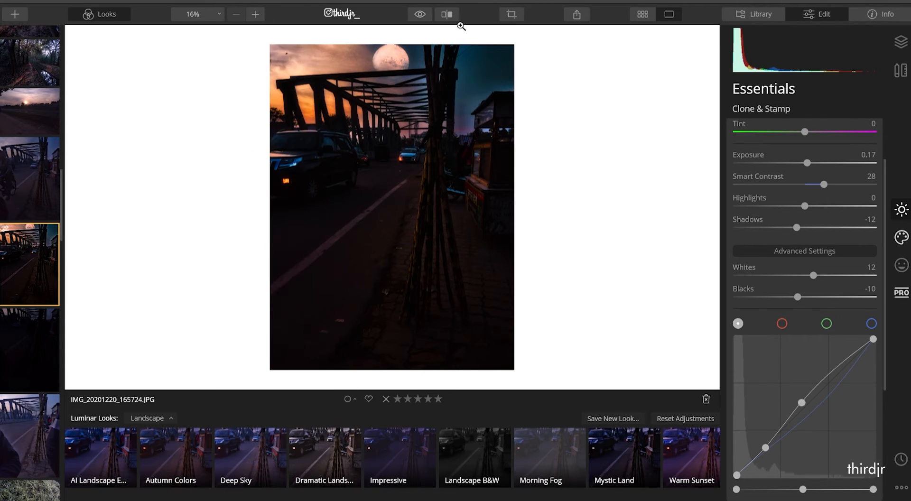
Shift the photo's Light tint slightly toward green.
scroll(807, 143, up, 2)
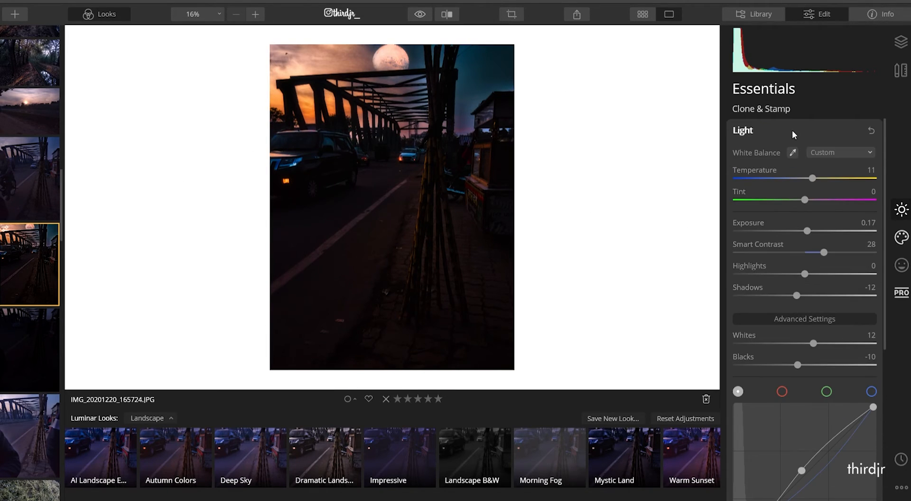
mouse_move(805, 199)
mouse_down()
mouse_move(788, 198)
mouse_move(799, 200)
mouse_up()
click(822, 131)
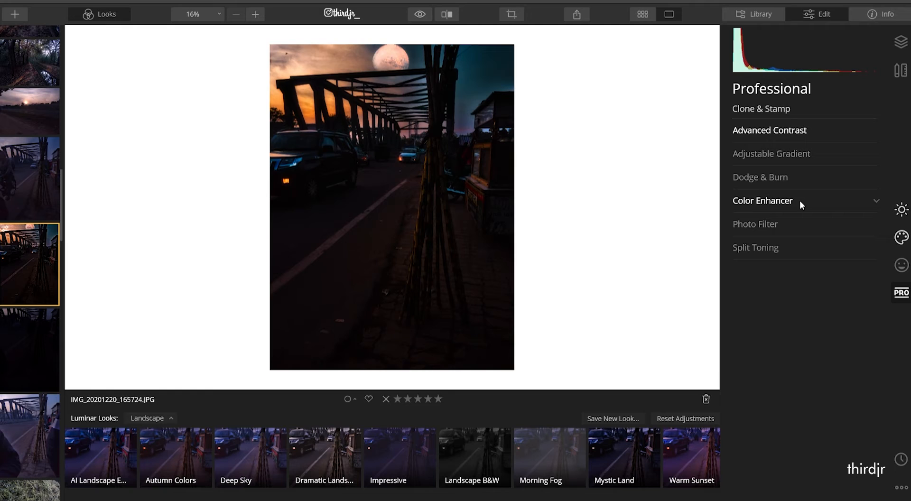
Set the Color Enhancer's split color warm value to 80 and raise its cool value slightly.
click(799, 201)
drag(806, 364, 860, 365)
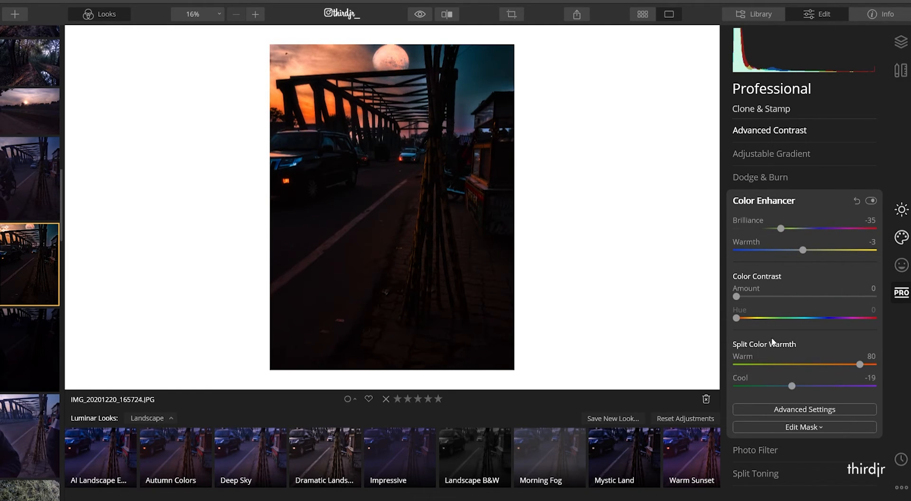
drag(792, 386, 799, 386)
click(801, 203)
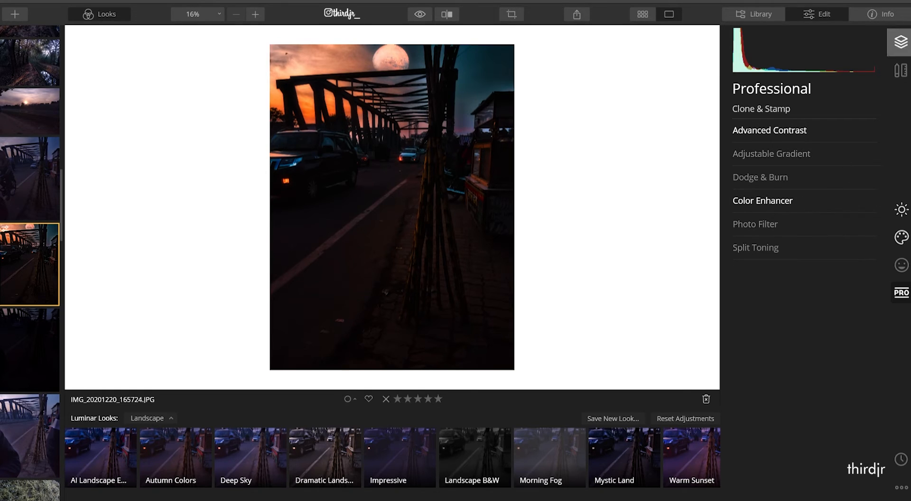
Add a new adjustment layer above the Clone & Stamp layer.
click(901, 42)
click(869, 91)
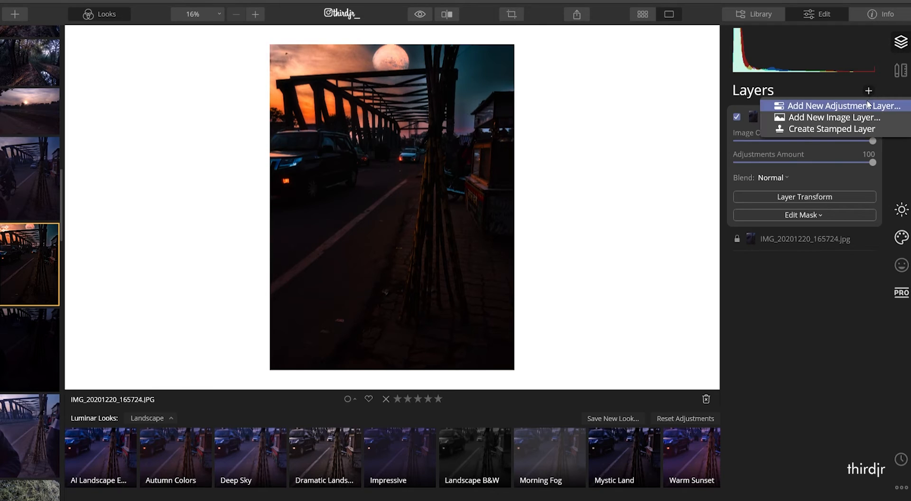
click(864, 106)
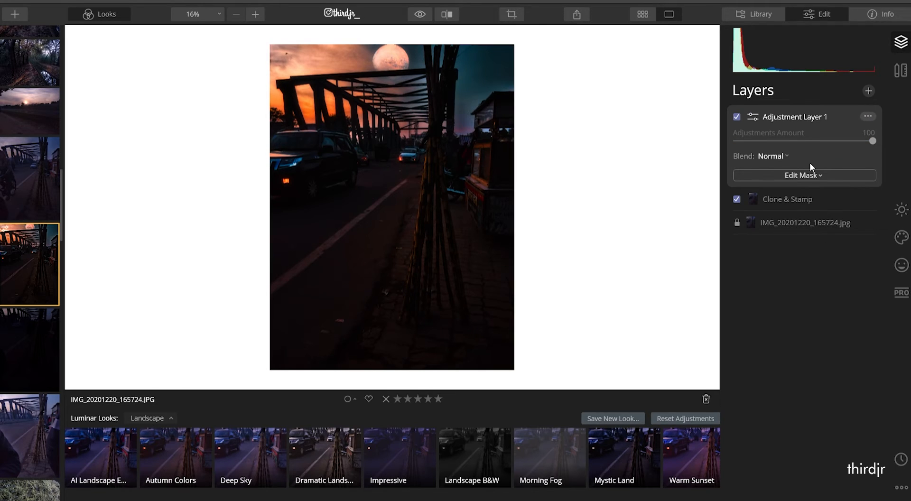
Paint the adjustment layer's mask over the sky and stall beside the bamboo poles at 50% opacity, and erase it around the moon.
click(810, 174)
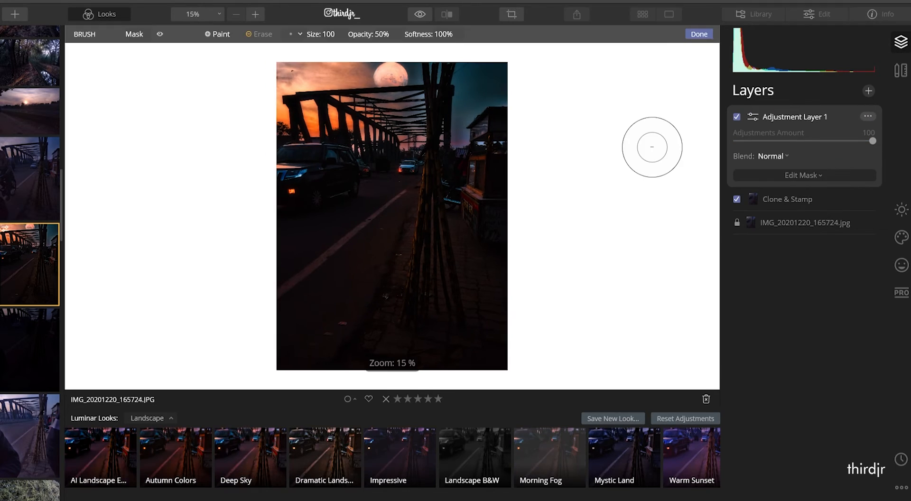
click(218, 34)
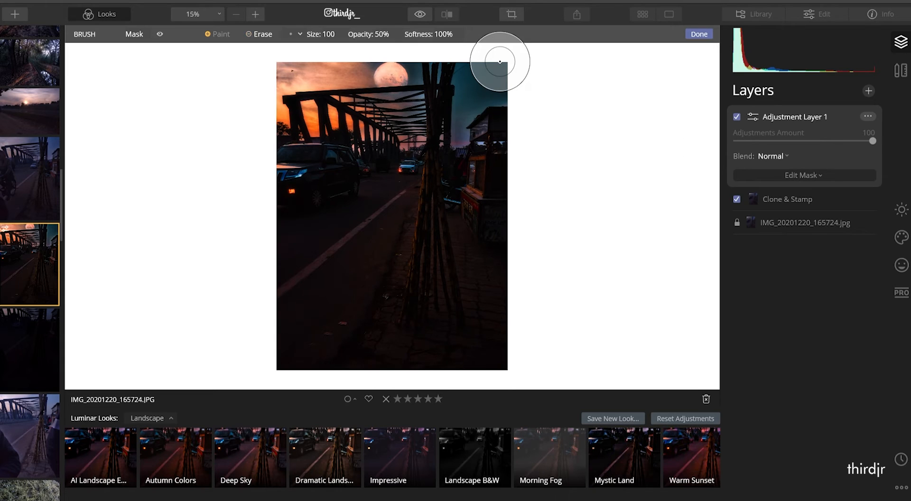
mouse_move(500, 62)
mouse_down()
mouse_move(459, 116)
mouse_move(436, 64)
mouse_move(428, 94)
mouse_move(444, 110)
mouse_move(435, 111)
mouse_move(456, 125)
mouse_move(519, 91)
mouse_up()
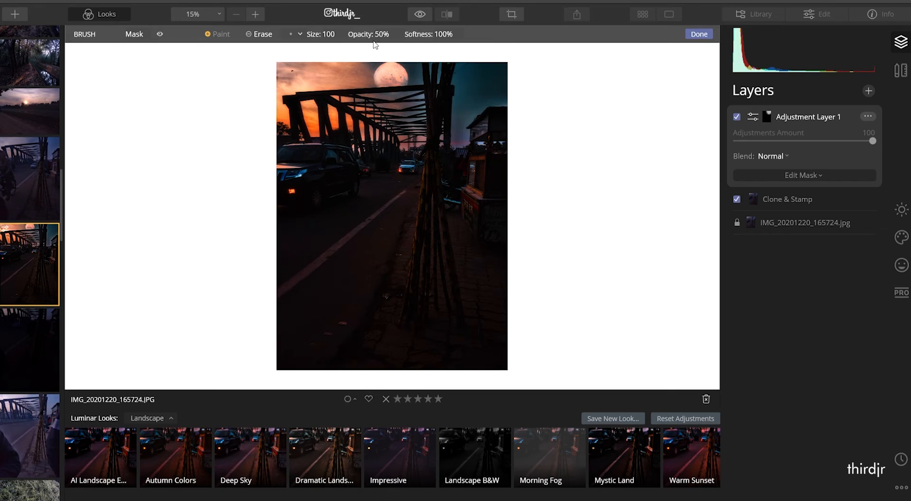
click(259, 34)
mouse_move(380, 81)
mouse_down()
mouse_move(358, 91)
mouse_move(375, 71)
mouse_move(363, 113)
mouse_up()
Set the adjustment layer's Color Enhancer to brilliance -26, warmth -2 and split warm 100, and raise its cool value slightly.
click(904, 222)
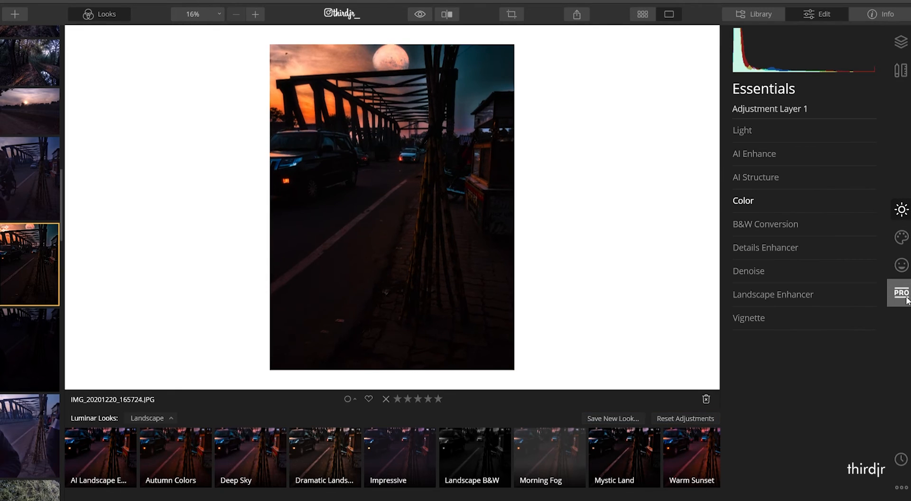
click(902, 293)
click(808, 200)
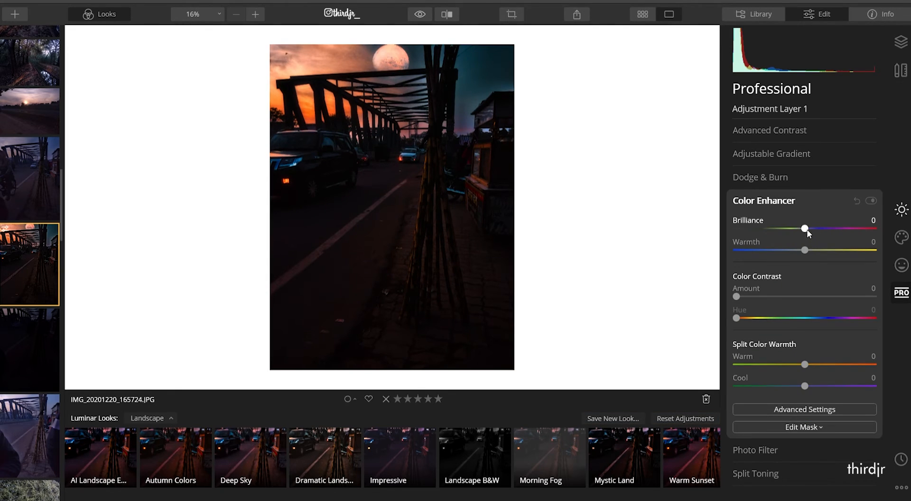
drag(805, 229, 804, 250)
drag(805, 365, 910, 364)
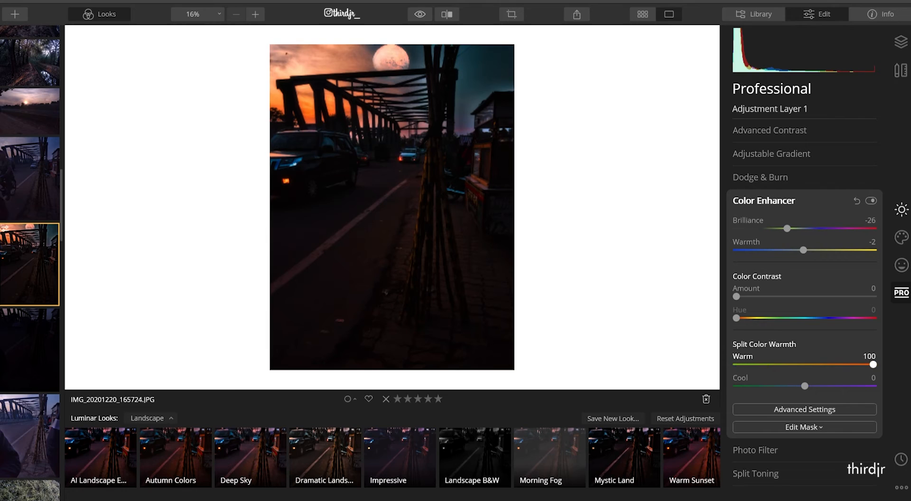
mouse_move(805, 386)
mouse_down()
mouse_move(699, 378)
mouse_move(838, 387)
mouse_move(769, 387)
mouse_move(810, 387)
mouse_up()
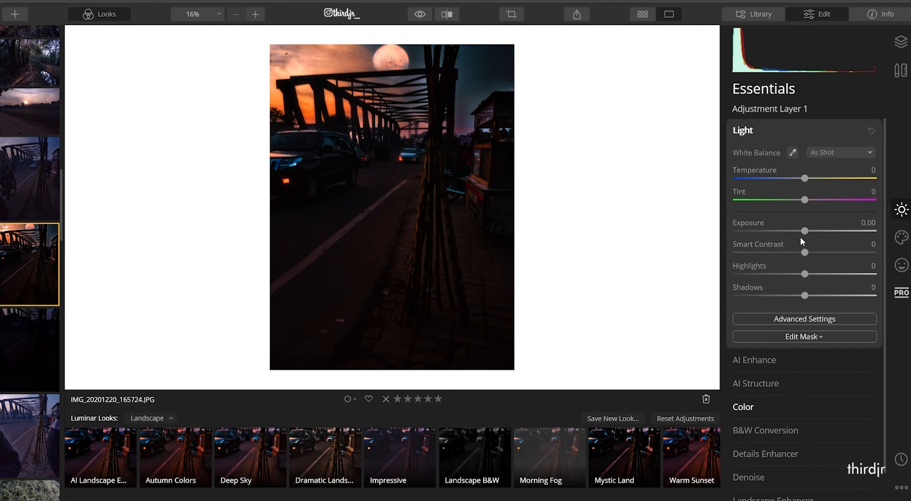
Set the adjustment layer's Light to exposure 1.22, Smart Contrast -37, highlights 43 and shadows 52, and compare with the original.
drag(805, 232, 826, 233)
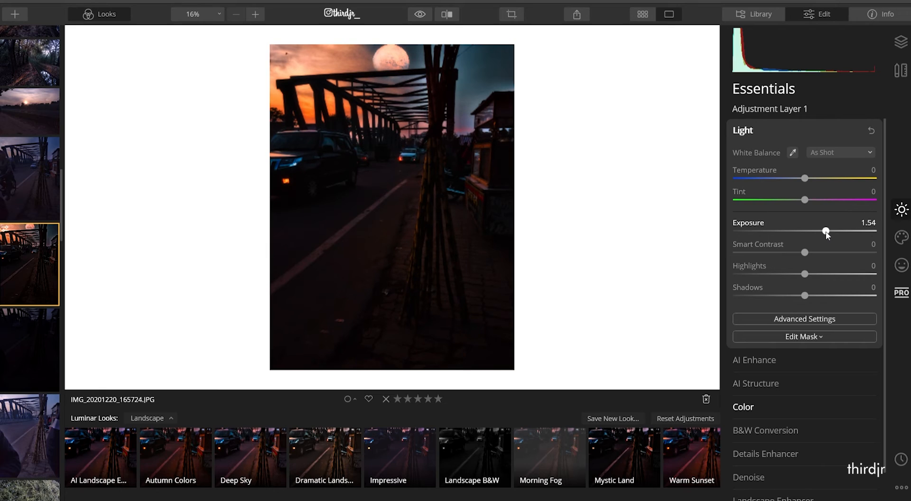
drag(826, 232, 840, 295)
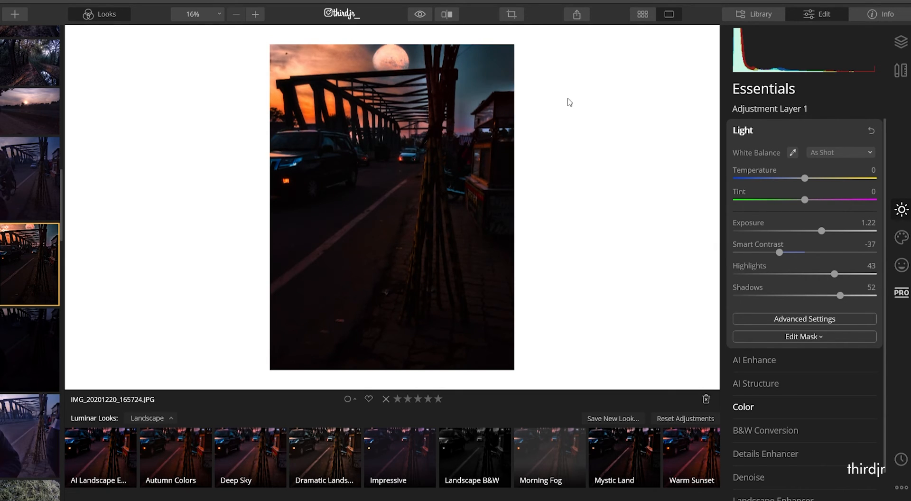
click(422, 18)
click(421, 18)
click(792, 136)
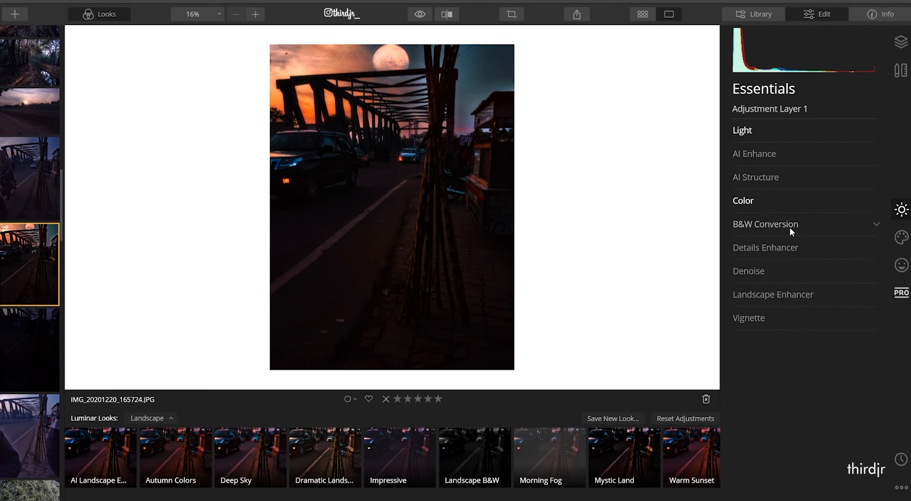
click(793, 130)
click(793, 131)
click(777, 205)
click(776, 206)
Raise the lower midtones of the adjustment layer's overall tone curve slightly to brighten the masked area.
click(781, 135)
scroll(804, 350, down, 1)
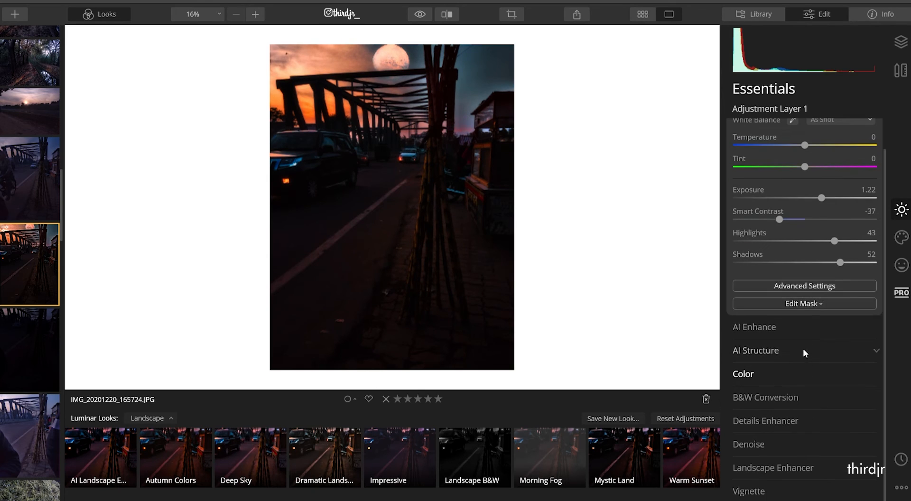
click(805, 286)
scroll(751, 363, down, 3)
click(771, 339)
mouse_move(771, 339)
mouse_down()
mouse_move(773, 349)
mouse_move(774, 322)
mouse_up()
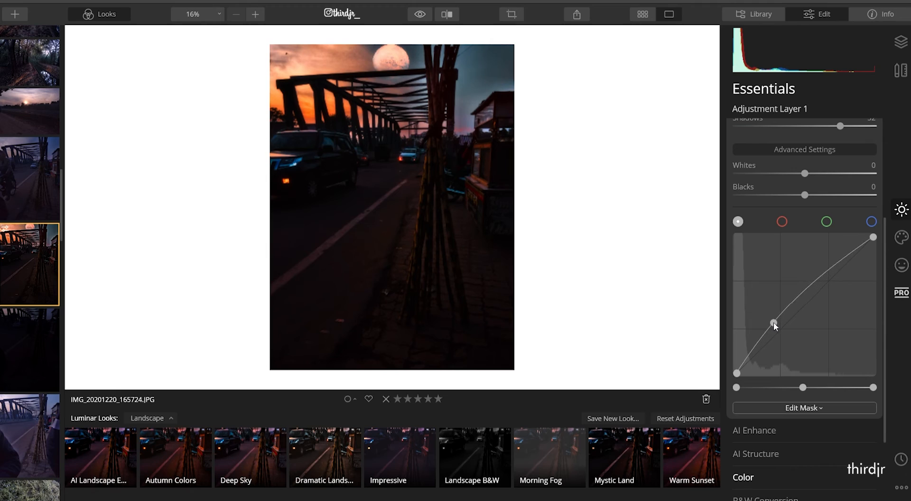
Raise the adjustment layer's red curve slightly in the upper midtones and lower its blue curve slightly in the lower midtones.
click(782, 222)
mouse_move(826, 271)
mouse_down()
mouse_move(809, 261)
mouse_move(827, 272)
mouse_up()
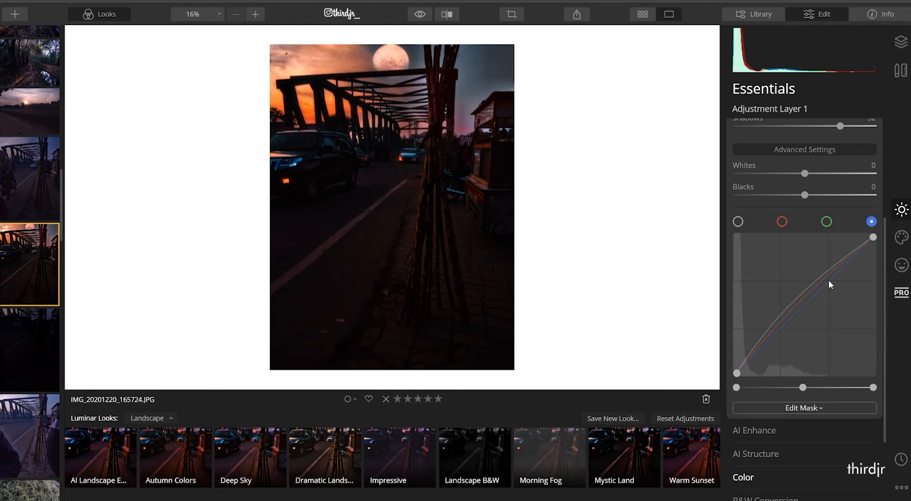
mouse_move(783, 328)
mouse_down()
mouse_move(782, 338)
mouse_move(781, 329)
mouse_up()
scroll(807, 140, up, 4)
Raise the Vignette's Inner Light on the Clone & Stamp layer to about the middle of its range.
click(901, 42)
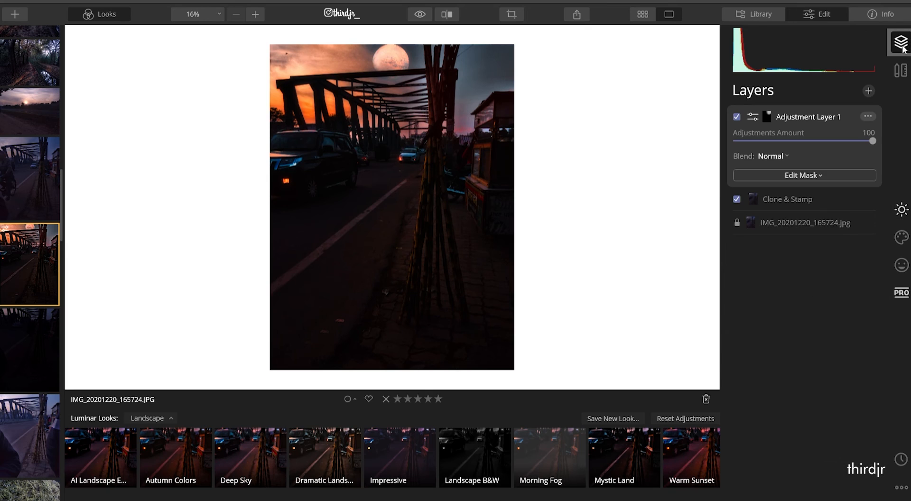
click(802, 227)
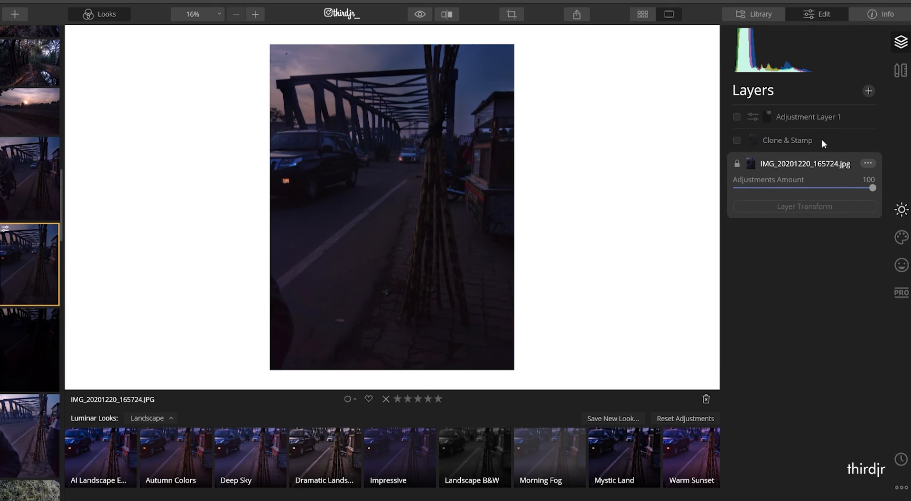
click(799, 139)
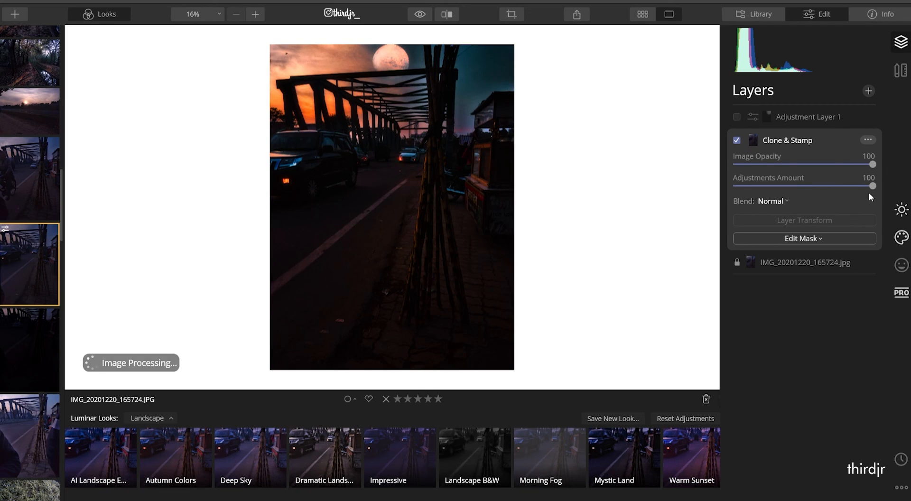
click(901, 209)
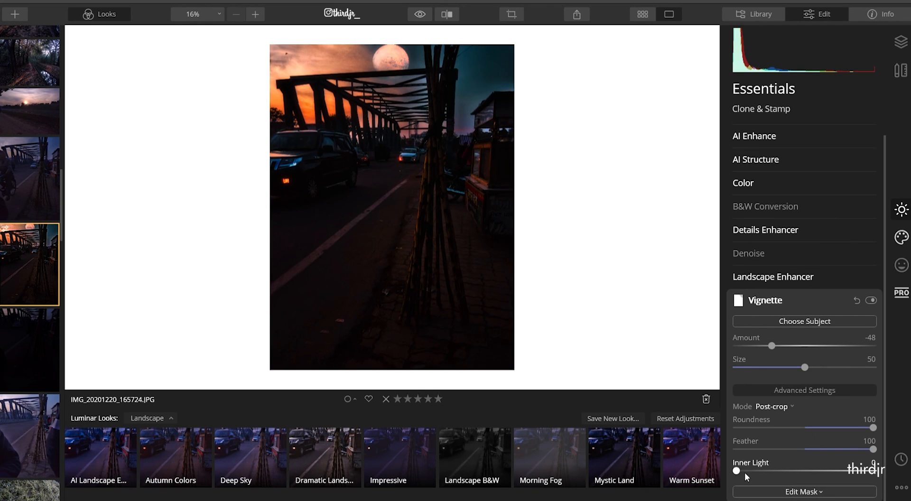
drag(746, 477, 806, 488)
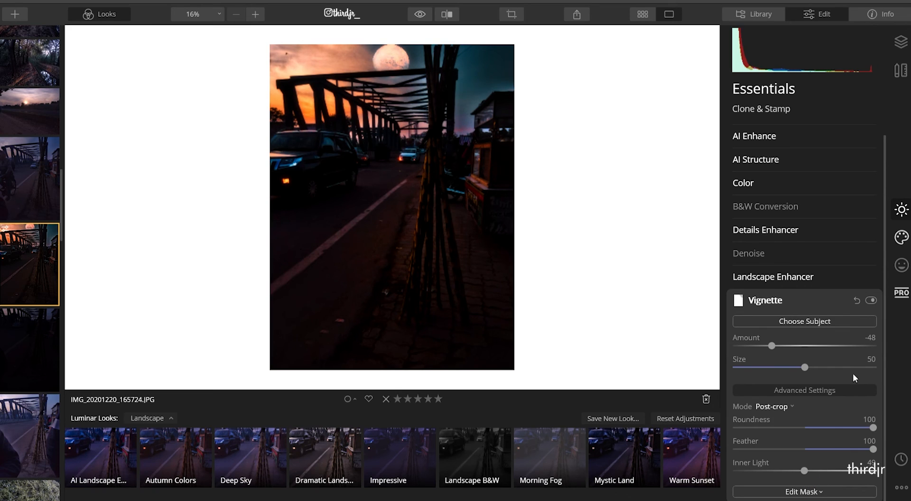
click(818, 304)
Reselect Adjustment Layer 1 and compare the finished photo with the original in the before/after split view.
click(902, 42)
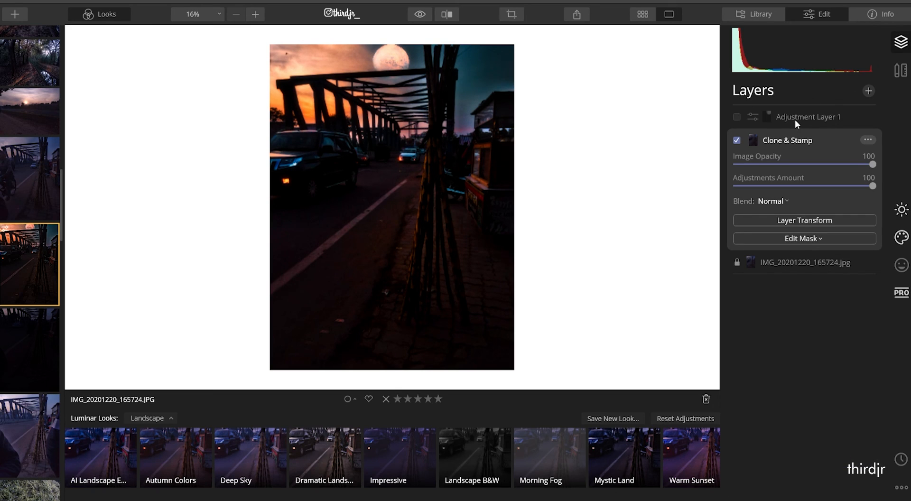
click(796, 118)
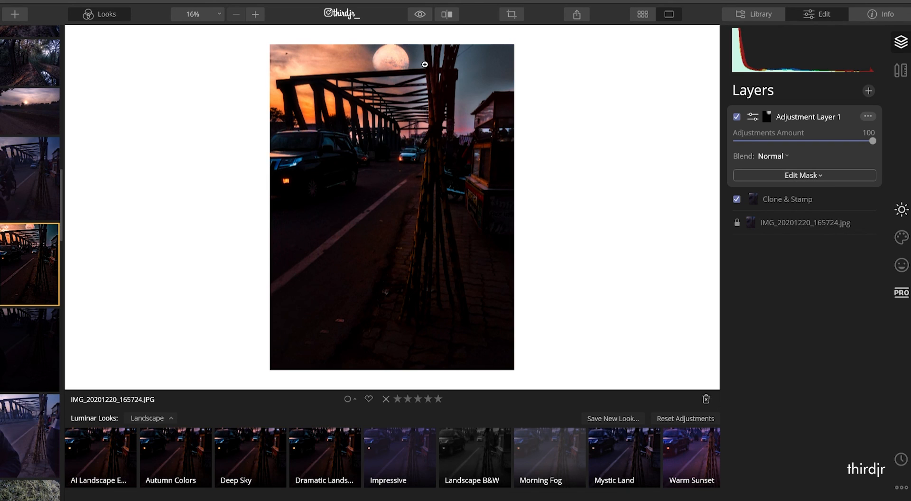
click(448, 14)
click(449, 14)
Export the image to the desktop as an actual-size sRGB JPEG at 240 pixels per inch and quality 100.
click(14, 1)
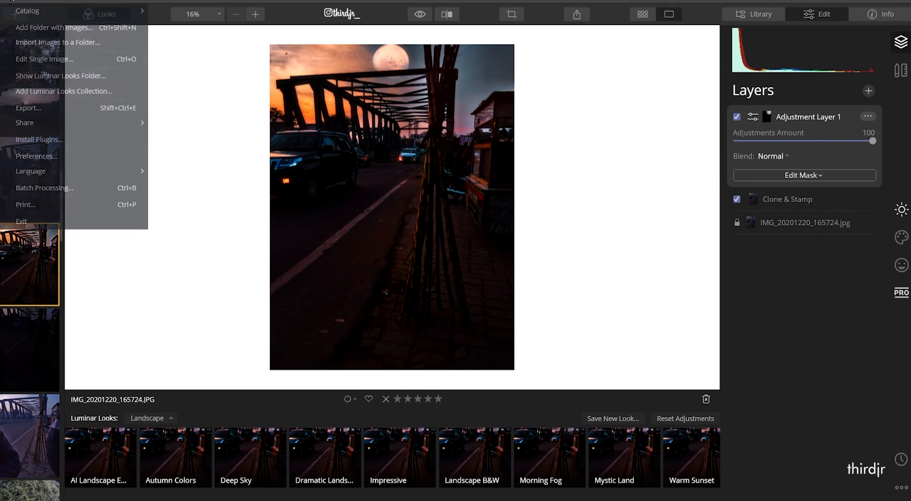
click(52, 108)
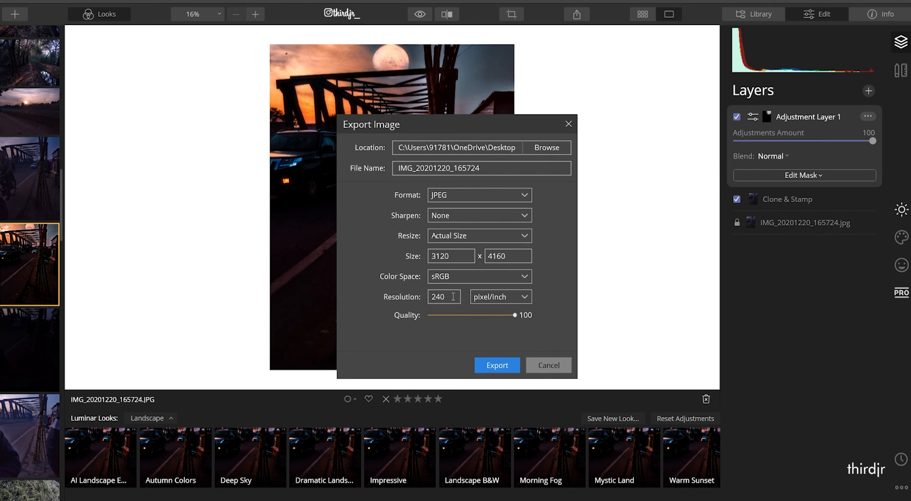
click(498, 370)
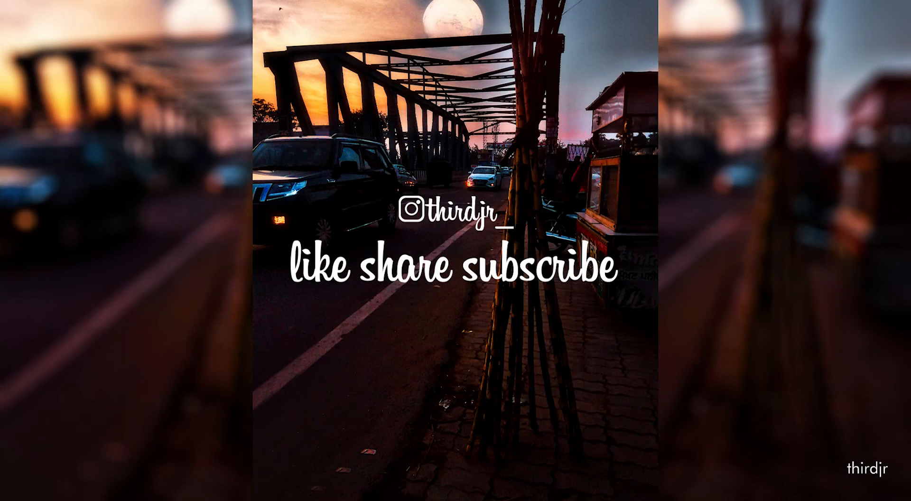